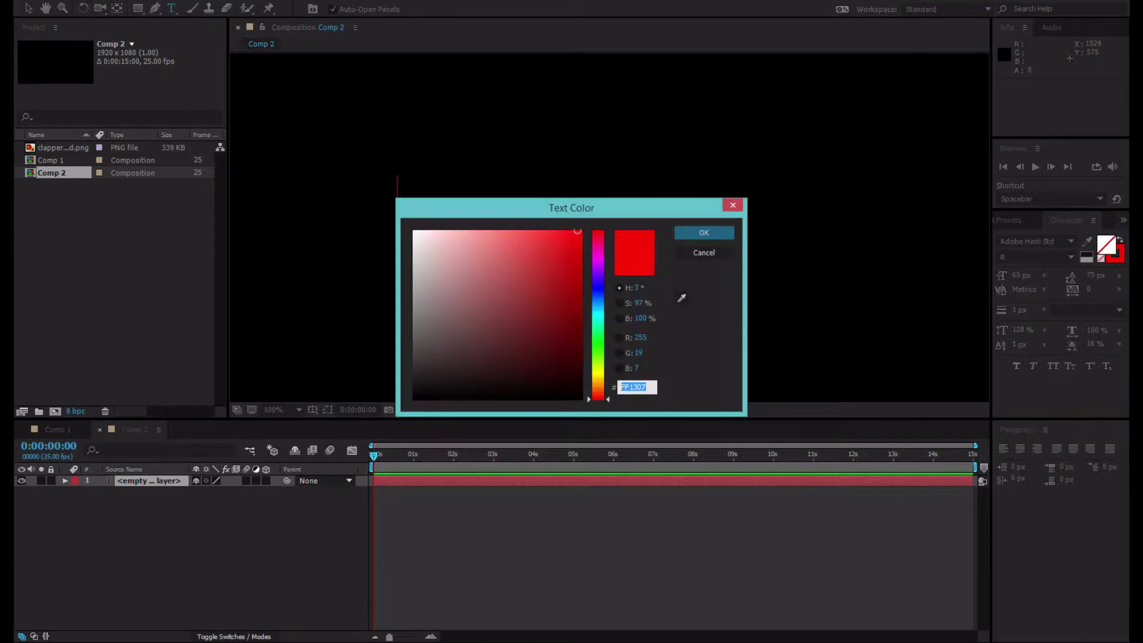
- Create a cyan text layer with the presenter's first name and a second text layer reading PRESENTS below it
text(HRISTIAN)
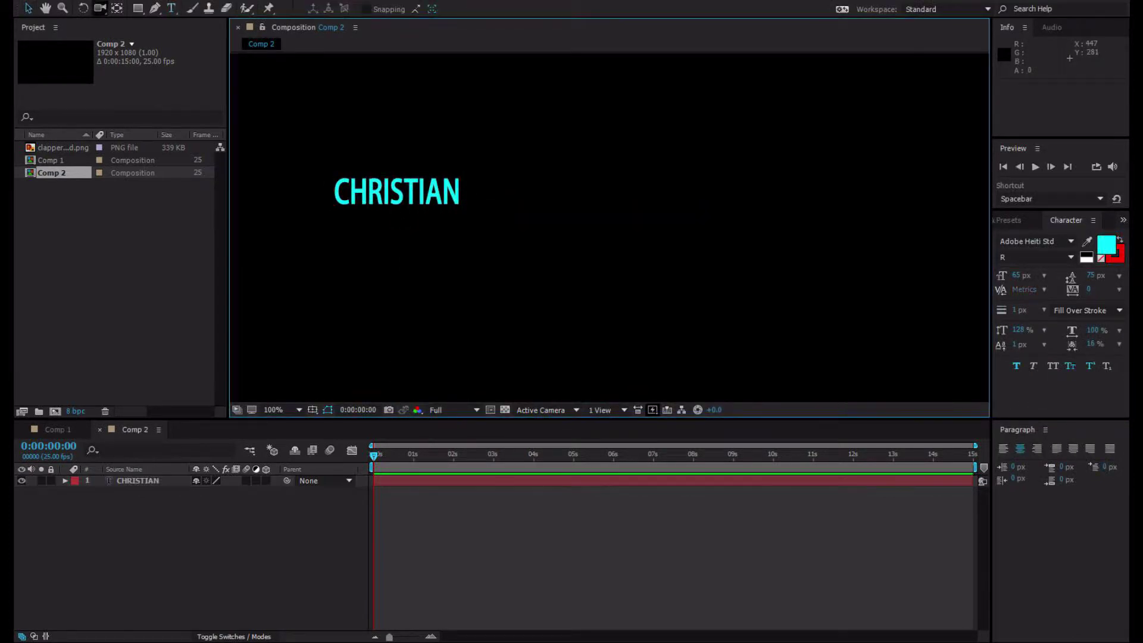
click(327, 204)
text(PRESENTS)
drag(326, 209, 594, 277)
- Add clapperboard.png to Comp 2, scale it down and place it beside the text
drag(62, 147, 466, 290)
drag(666, 91, 538, 221)
drag(453, 288, 389, 160)
- Arrange the two text lines beside the clapperboard, with PRESENTS center-aligned at 65 px just under the name
drag(511, 199, 564, 173)
mouse_move(593, 242)
mouse_down()
mouse_move(656, 265)
mouse_move(579, 238)
mouse_up()
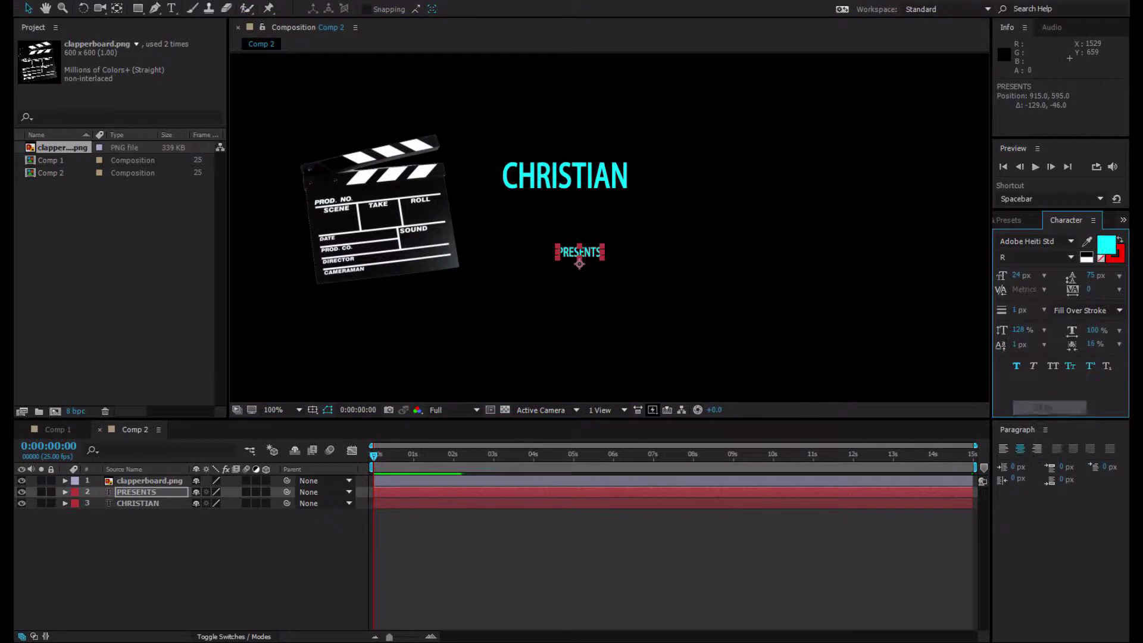
click(1036, 448)
click(1020, 448)
drag(584, 181, 563, 192)
drag(571, 233, 583, 225)
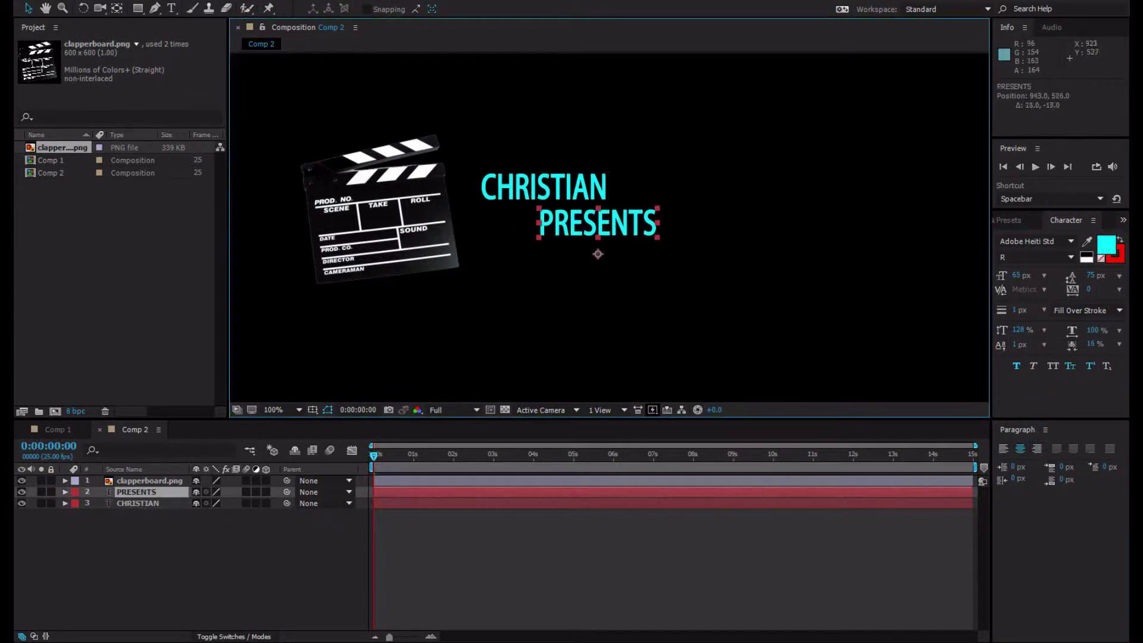
click(543, 188)
drag(607, 173, 696, 107)
key(ctrl+z)
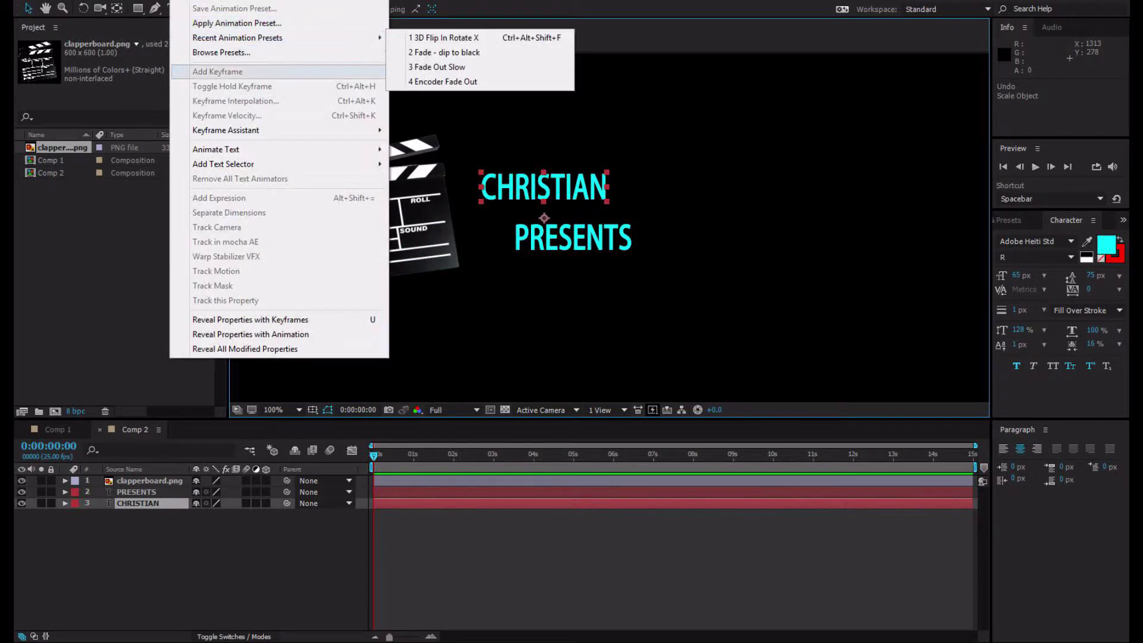
- Try a basic 3D Text animation preset on the name text and preview it
click(1007, 220)
double_click(1081, 273)
key(space)
key(ctrl+z)
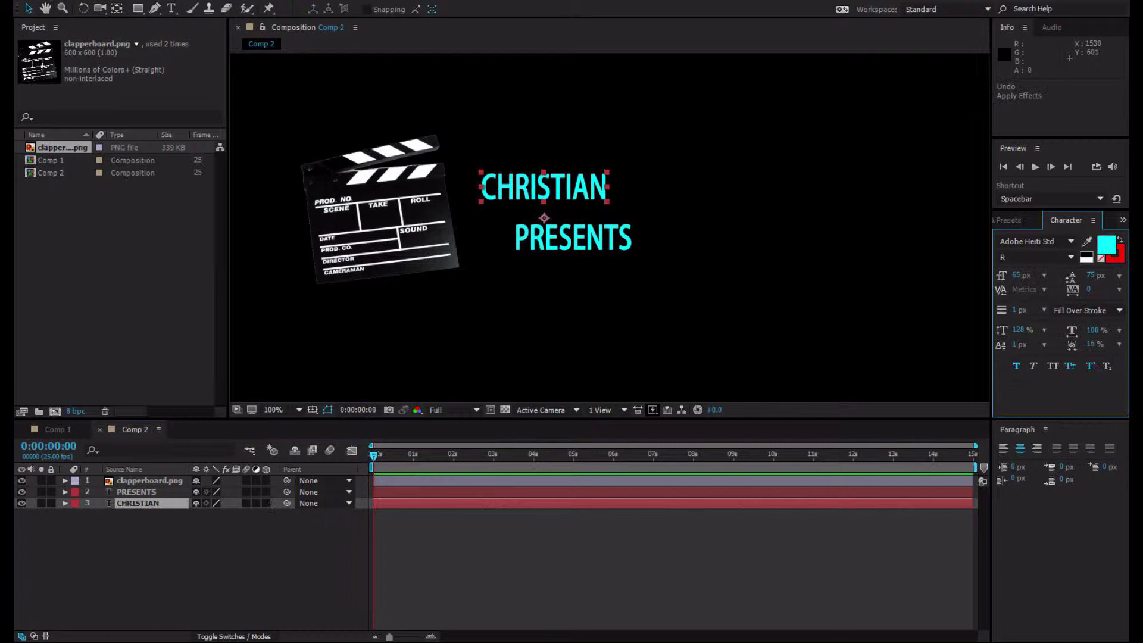
- Enlarge the name text to span most of the frame and send the clapperboard layer to the back
drag(481, 172, 224, 41)
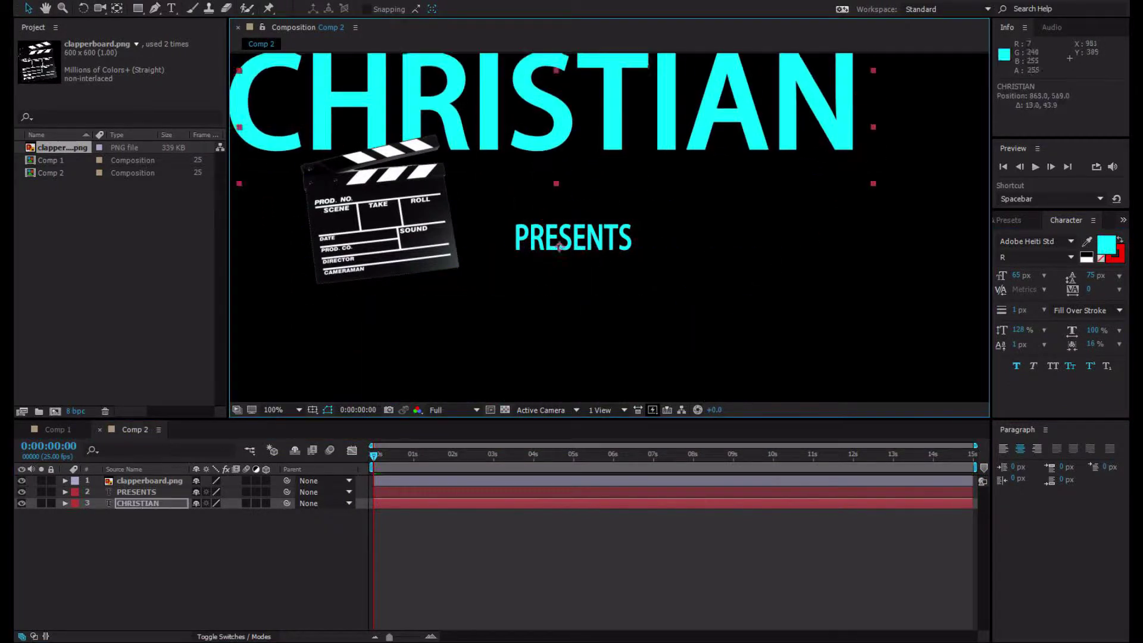
drag(476, 107, 546, 169)
key(ctrl+shift+[)
- Try several 3D Text presets on the enlarged name text, including a cascade and a flip rotate X preset, and preview them
double_click(1080, 274)
key(space)
click(1081, 296)
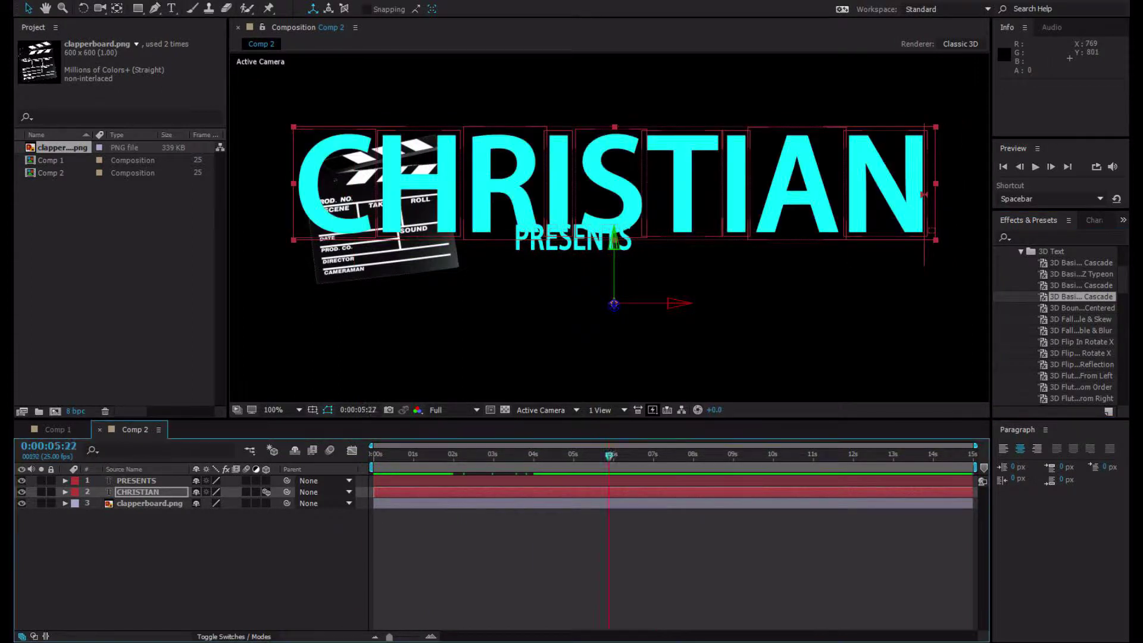
double_click(1080, 353)
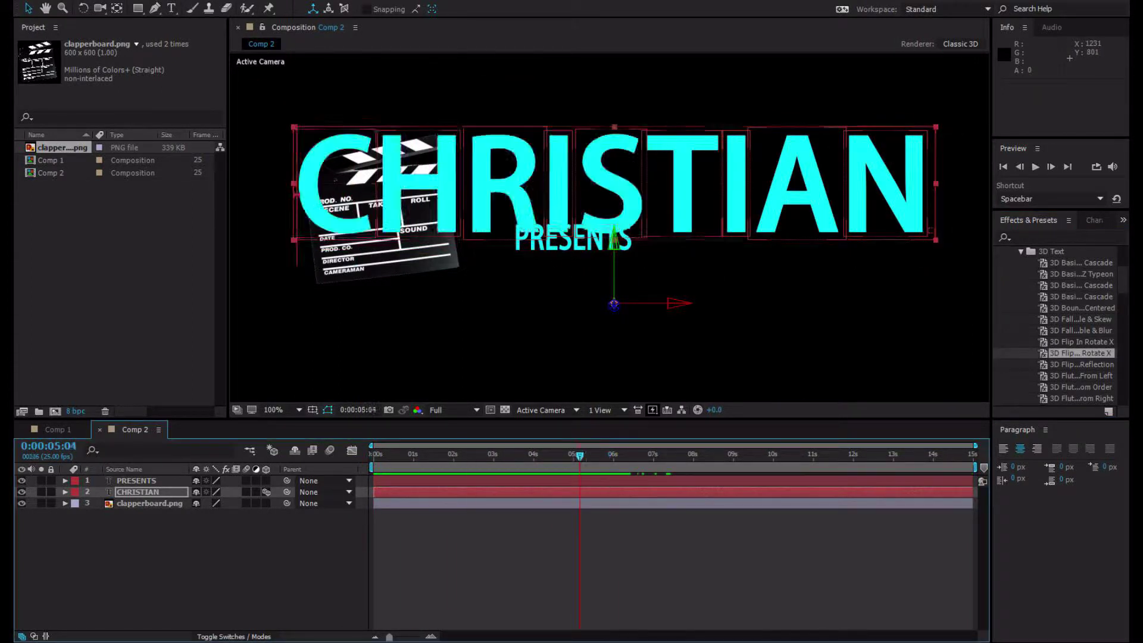
key(space)
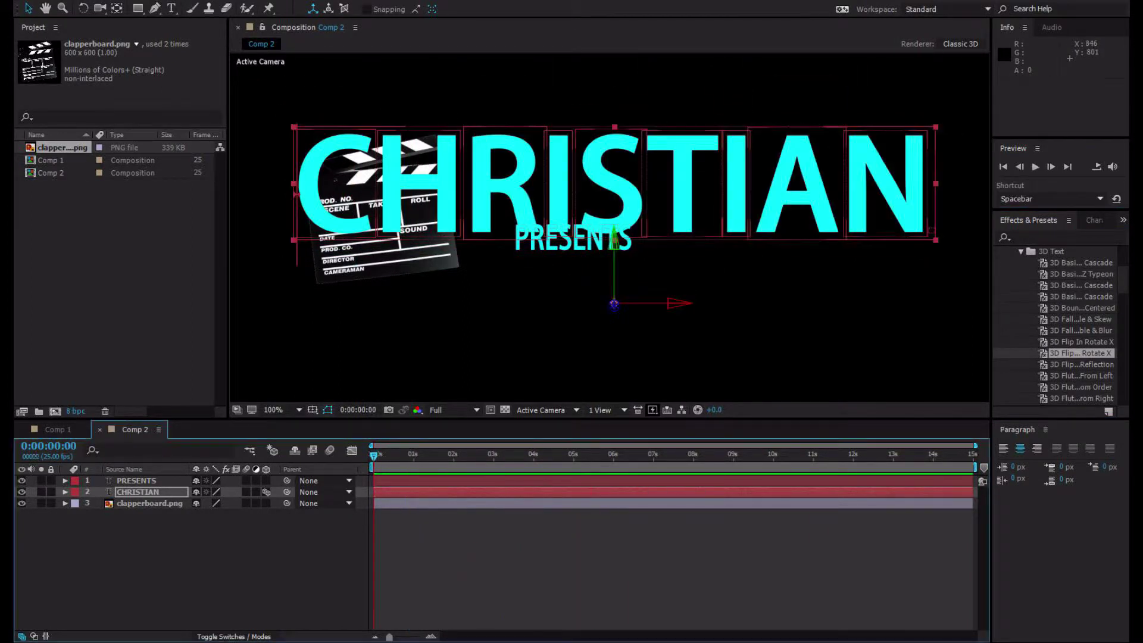
key(ctrl+z)
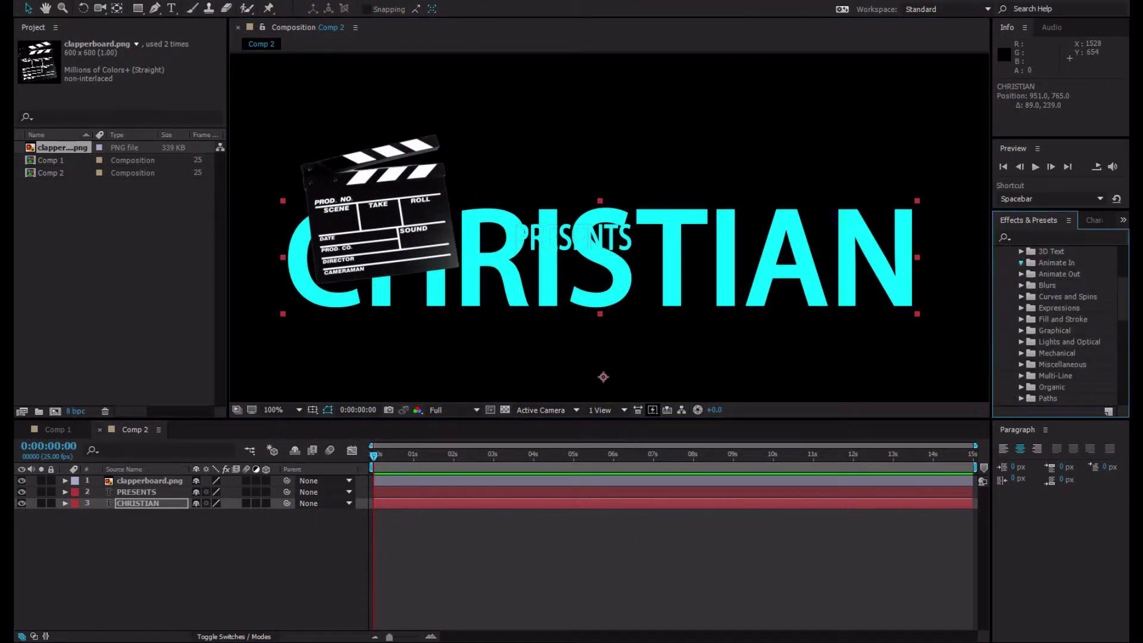
- Preview the drop-in-by-character preset on the enlarged name text with the clapperboard layer sent to the back
key(space)
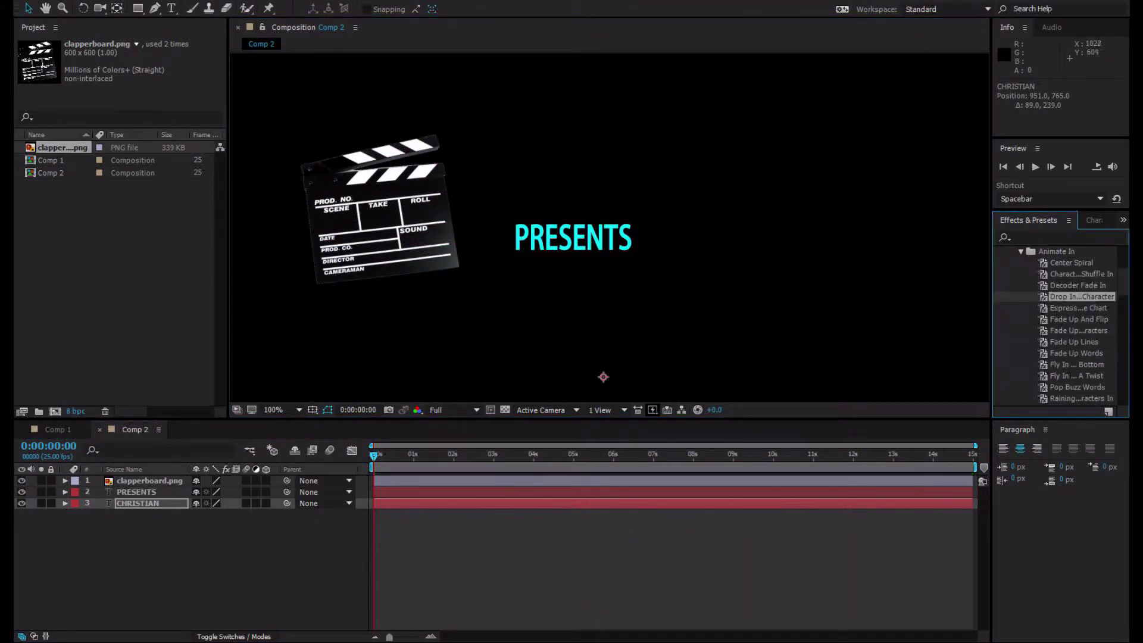
click(150, 480)
key(ctrl+shift+bracketleft)
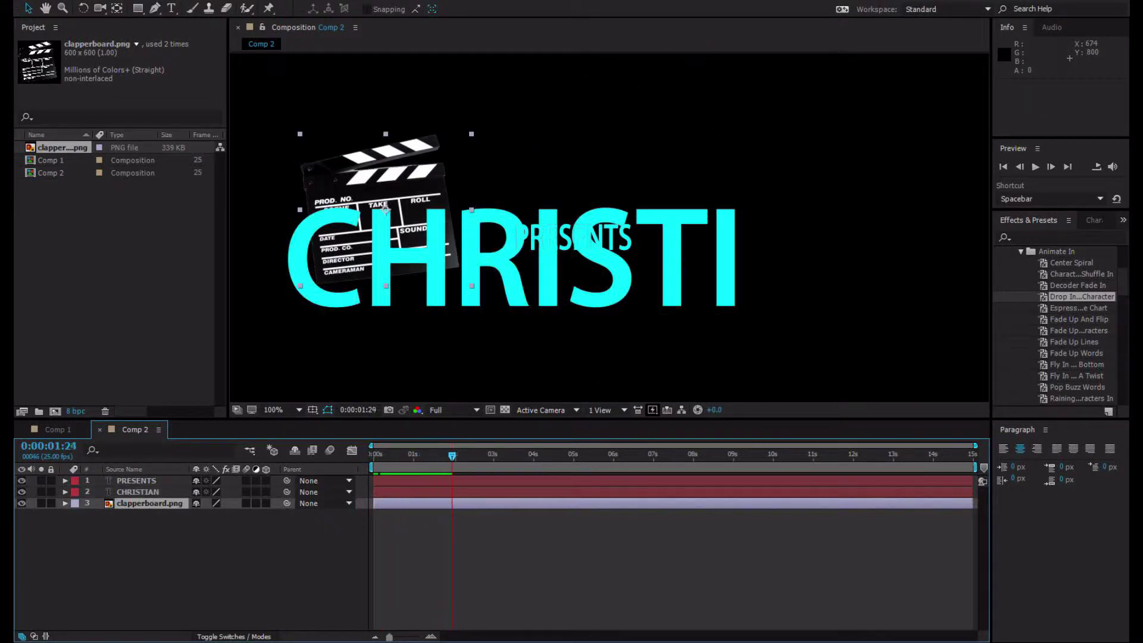
key(space)
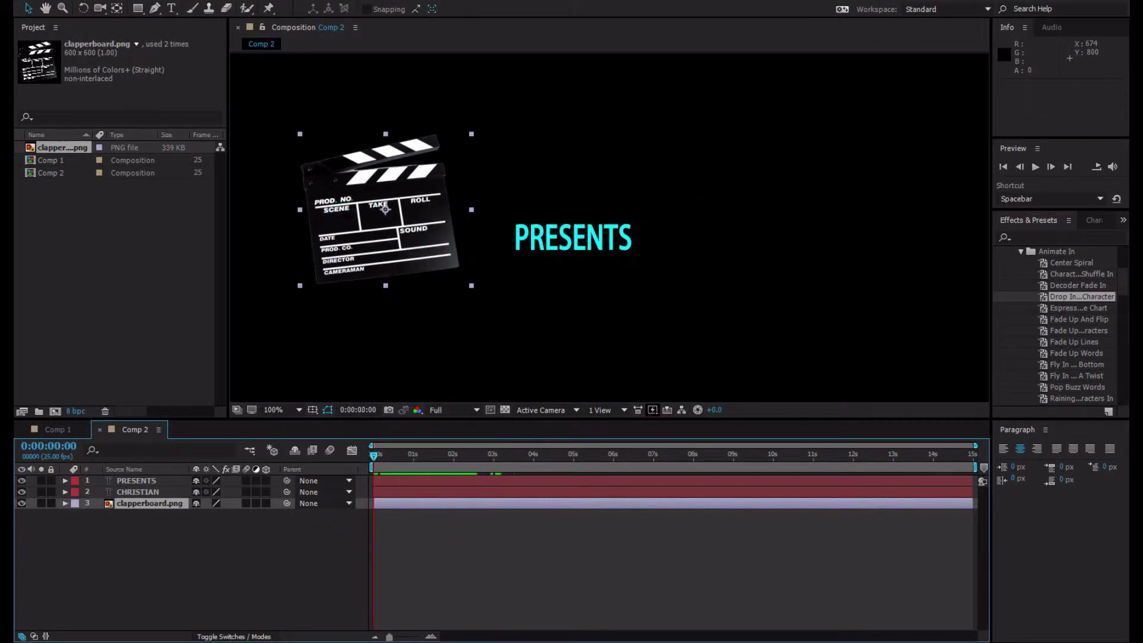
key(ctrl+z)
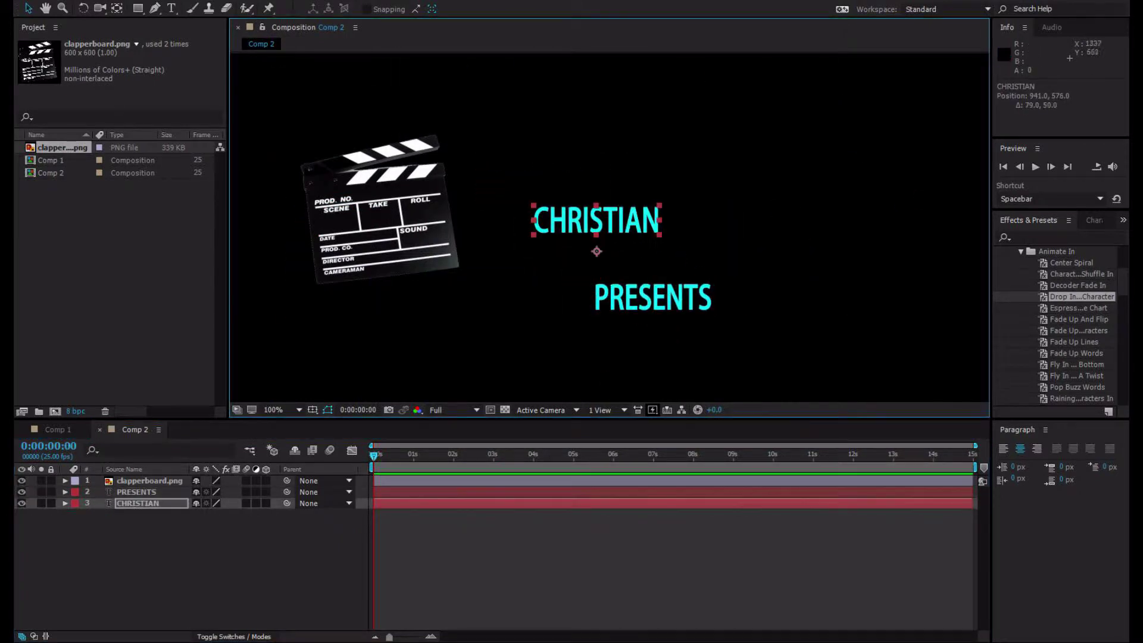
- Close Comp 2 and thicken the stroke of the name text in Comp 1
key(ctrl+w)
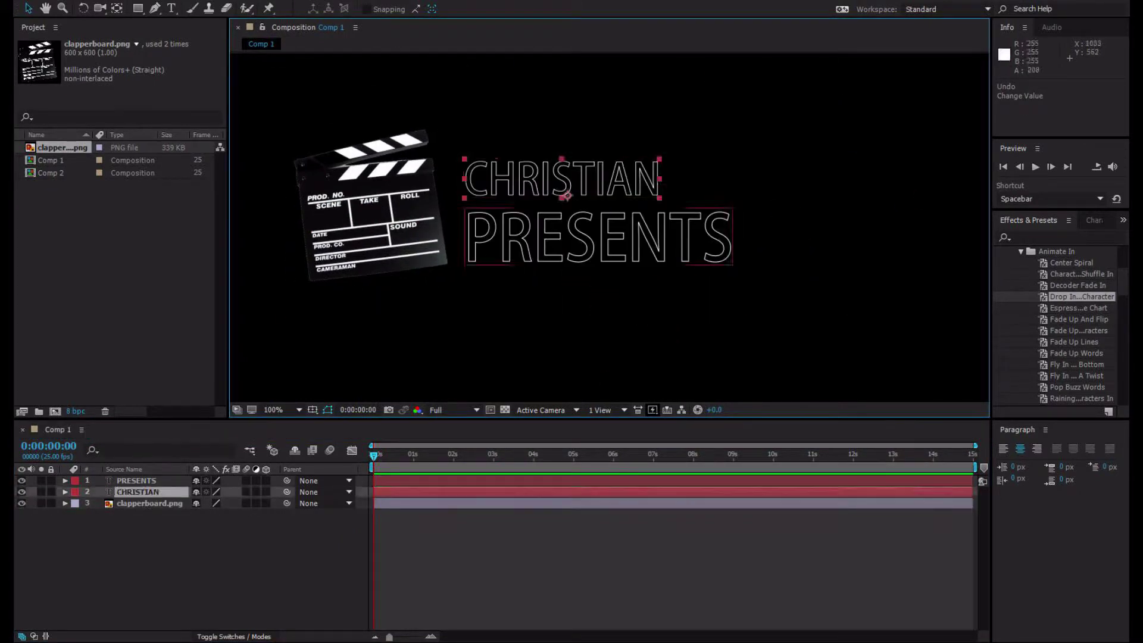
key(ctrl+6)
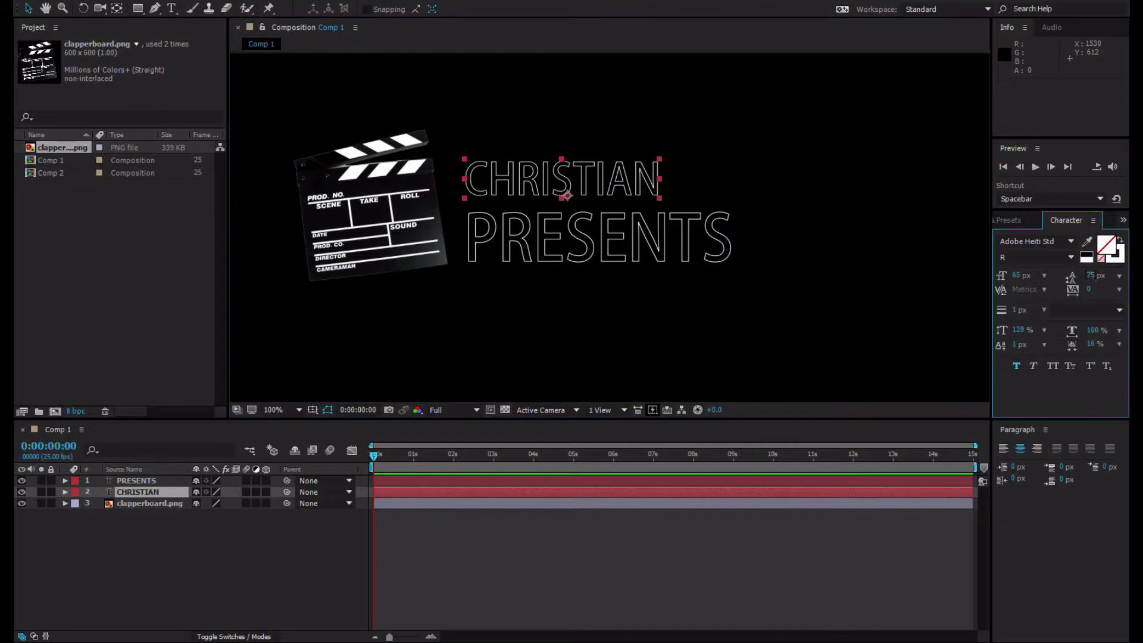
text(75)
key(Tab)
text(19)
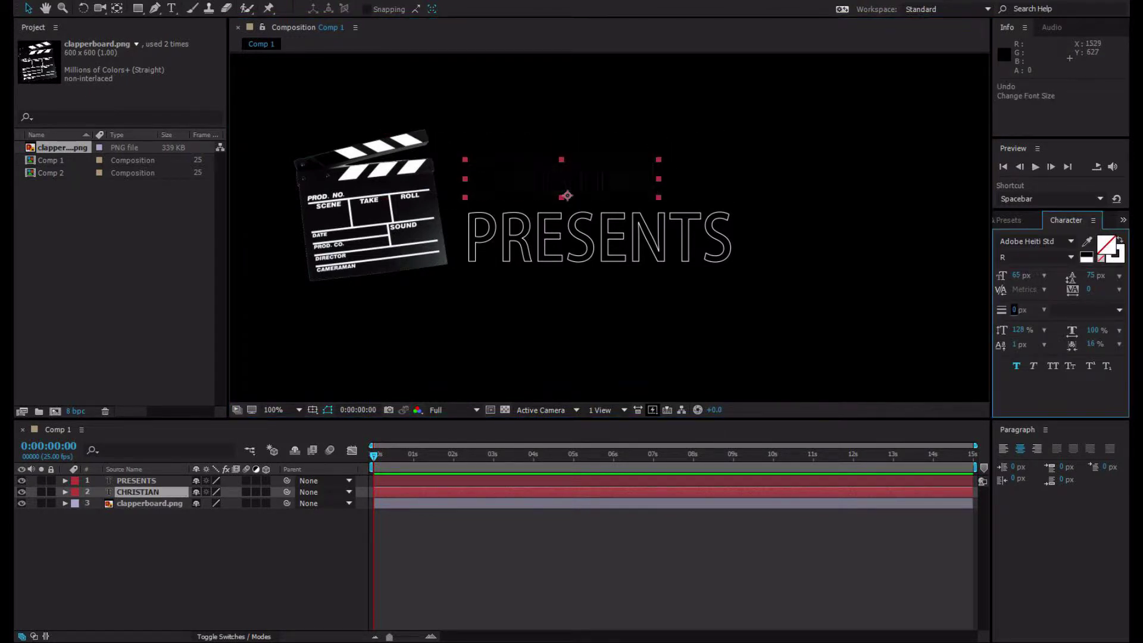
key(BackSpace)
key(BackSpace)
text(2)
key(ctrl+Up)
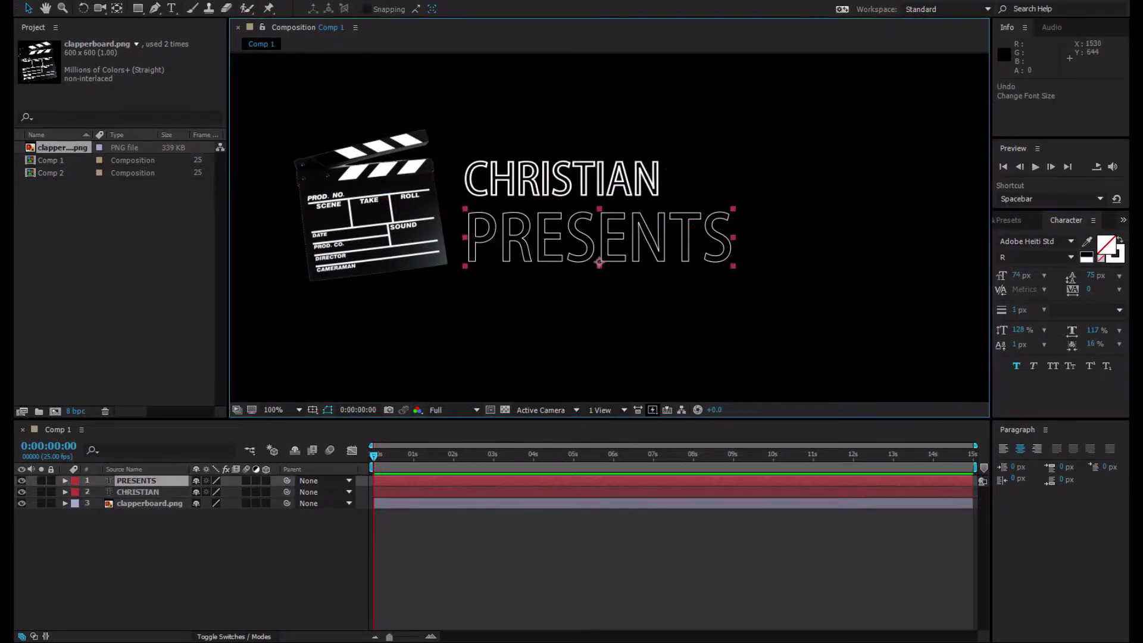
- Thicken the stroke of the PRESENTS text
key(F2)
click(1015, 309)
text(7)
key(Return)
- Set the stroke width of the name text to 2 px
key(ctrl+Down)
key(ctrl+Down)
key(ctrl+t)
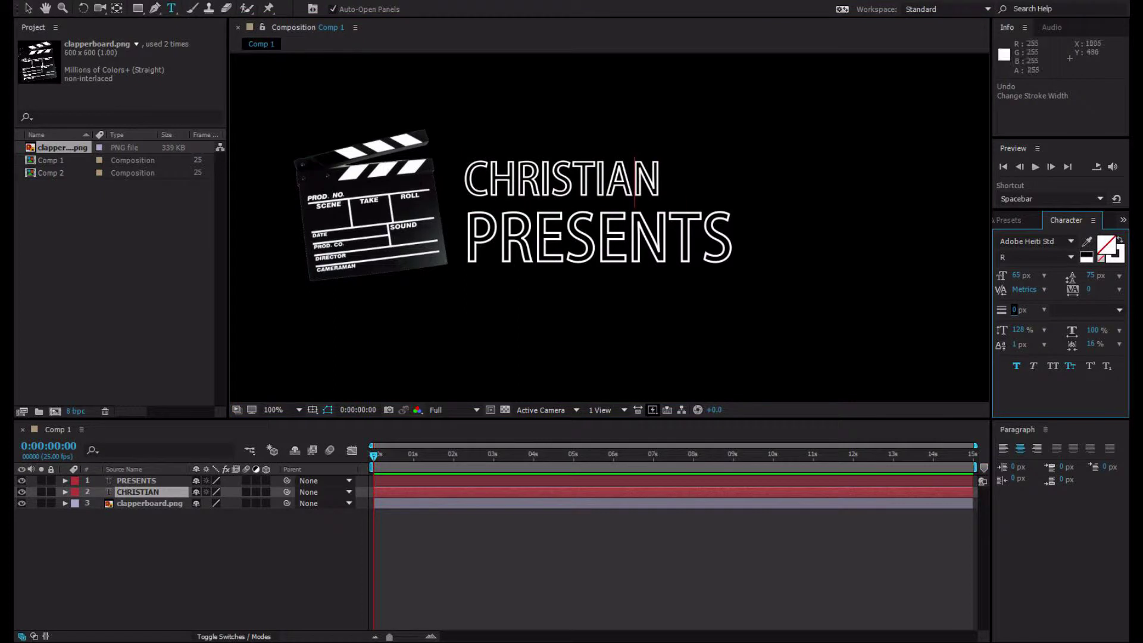
key(v)
key(Down)
key(Down)
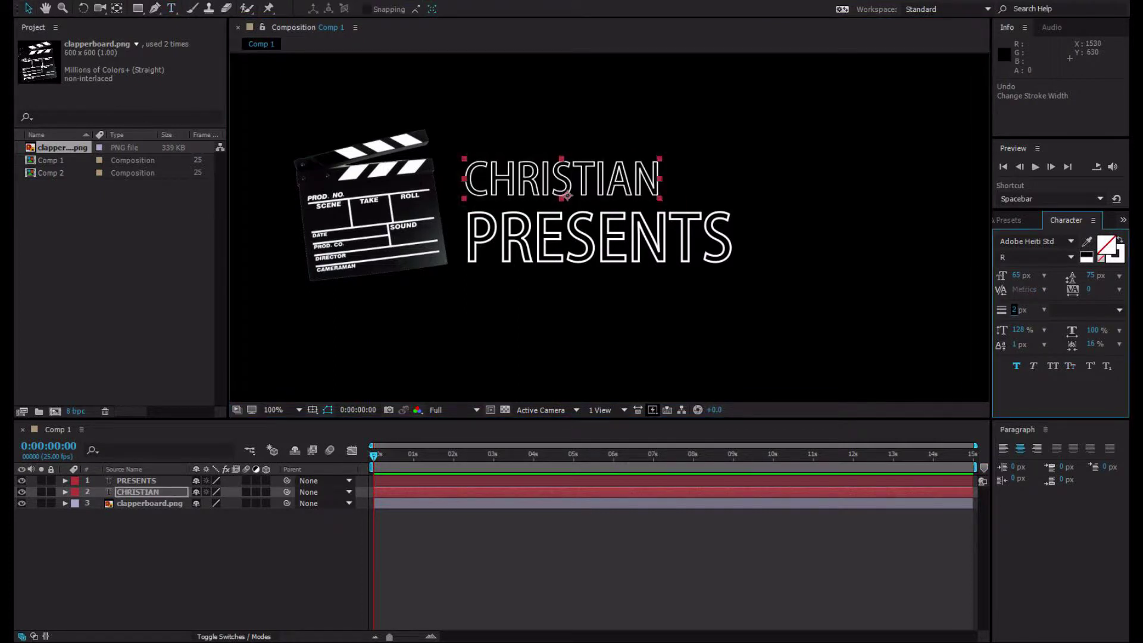
key(F2)
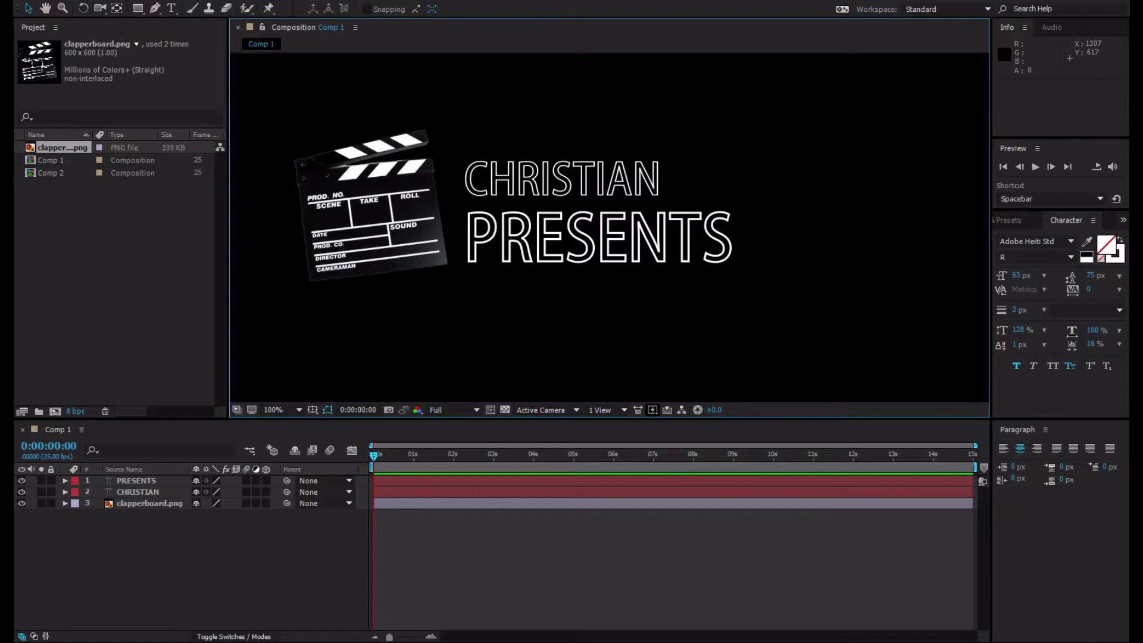
click(100, 8)
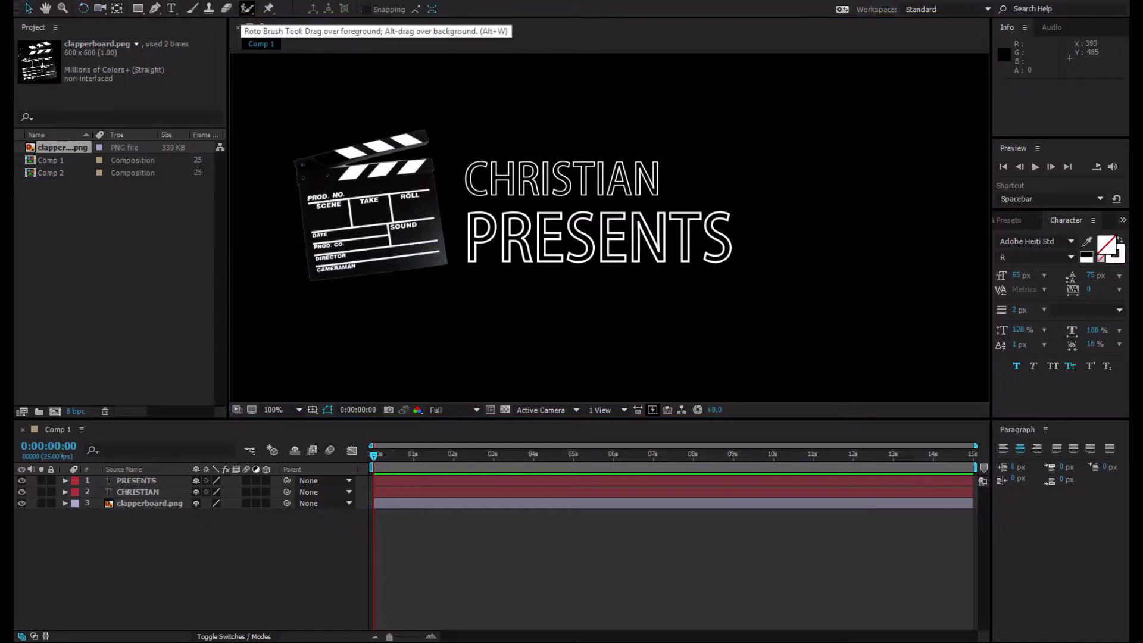
click(192, 8)
click(486, 285)
key(Return)
click(28, 8)
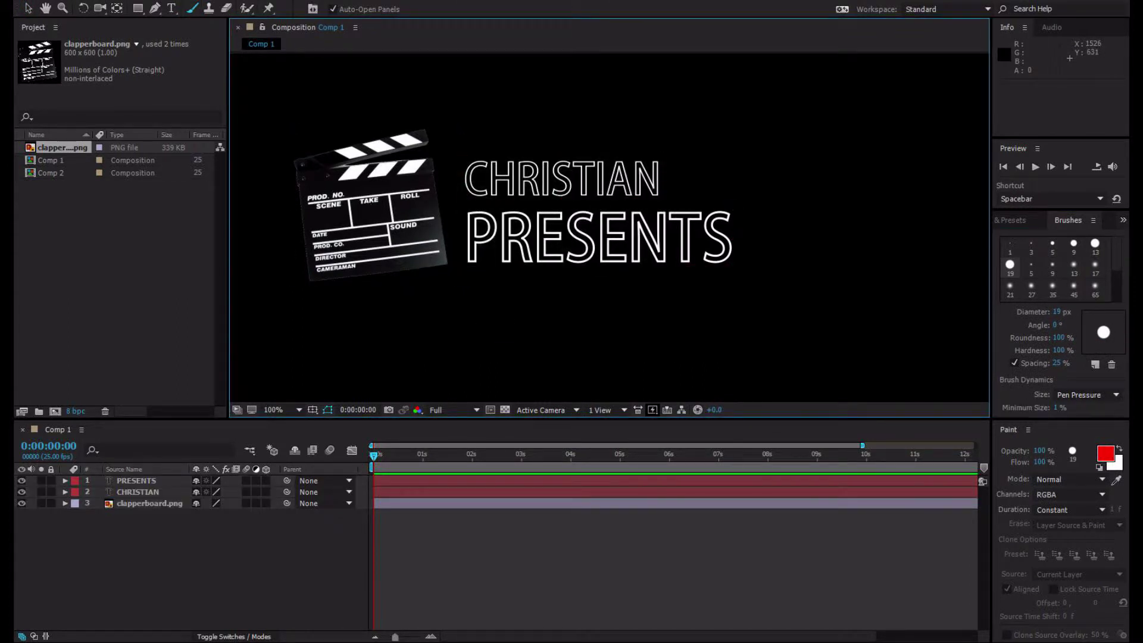
click(155, 8)
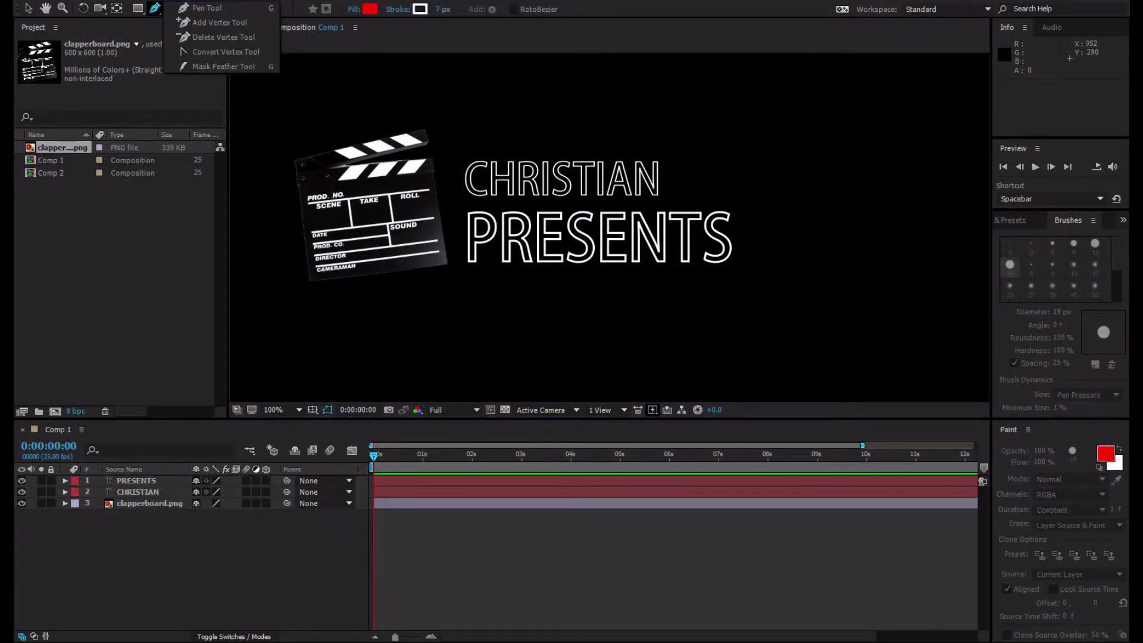
click(28, 9)
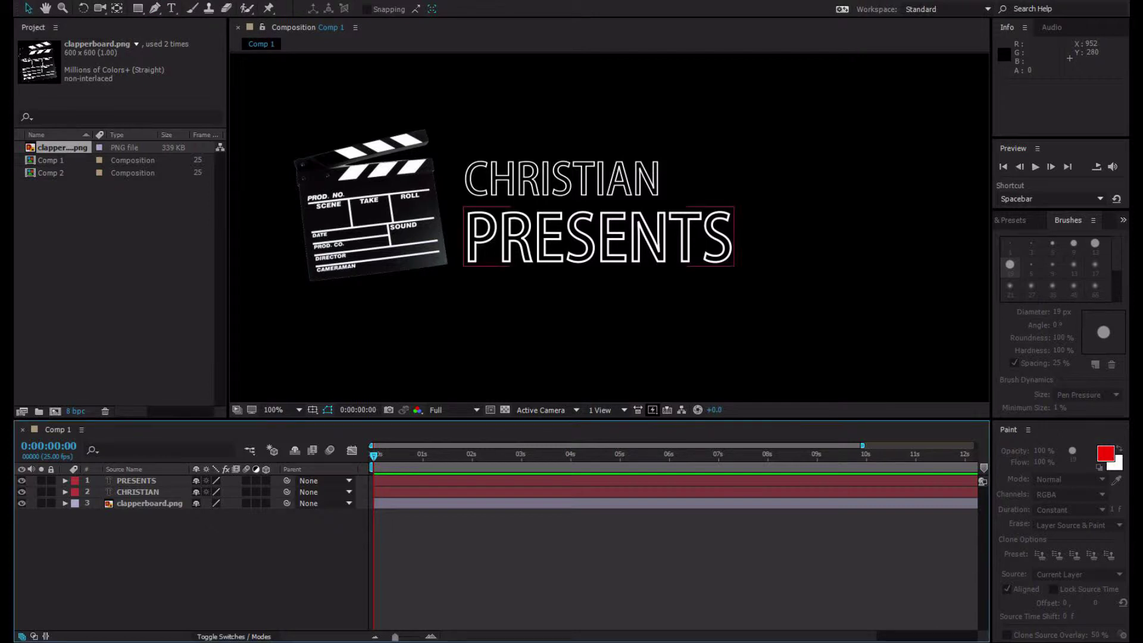
- Pre-compose the two text layers and the clapperboard layer into a composition named LOGO
click(136, 481)
shift+click(137, 503)
right_click(113, 503)
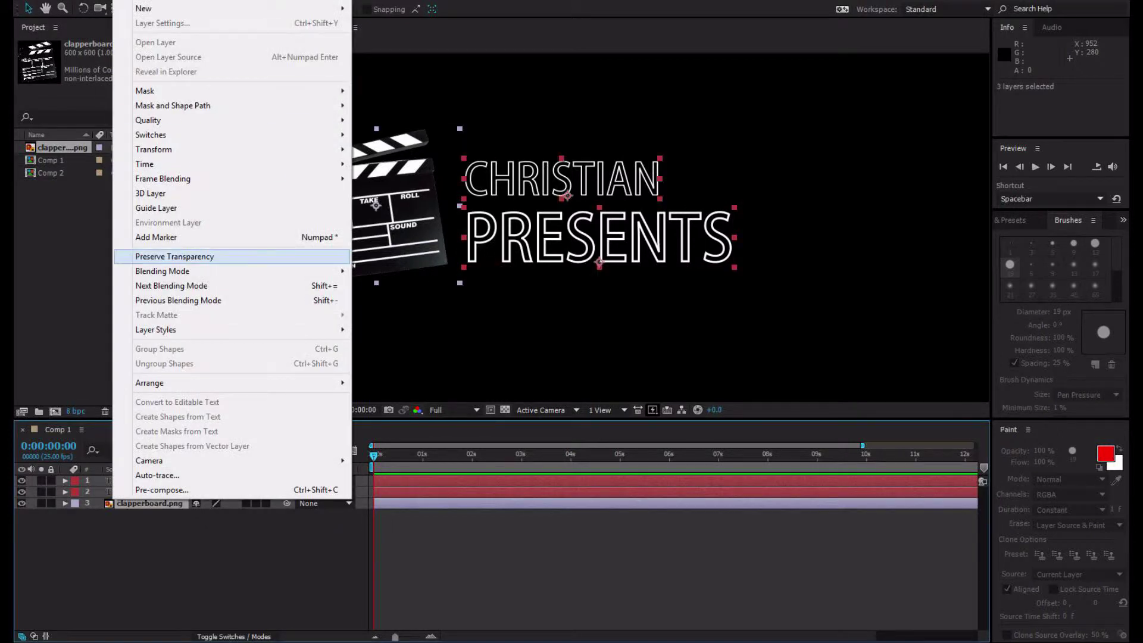
click(161, 490)
key(Return)
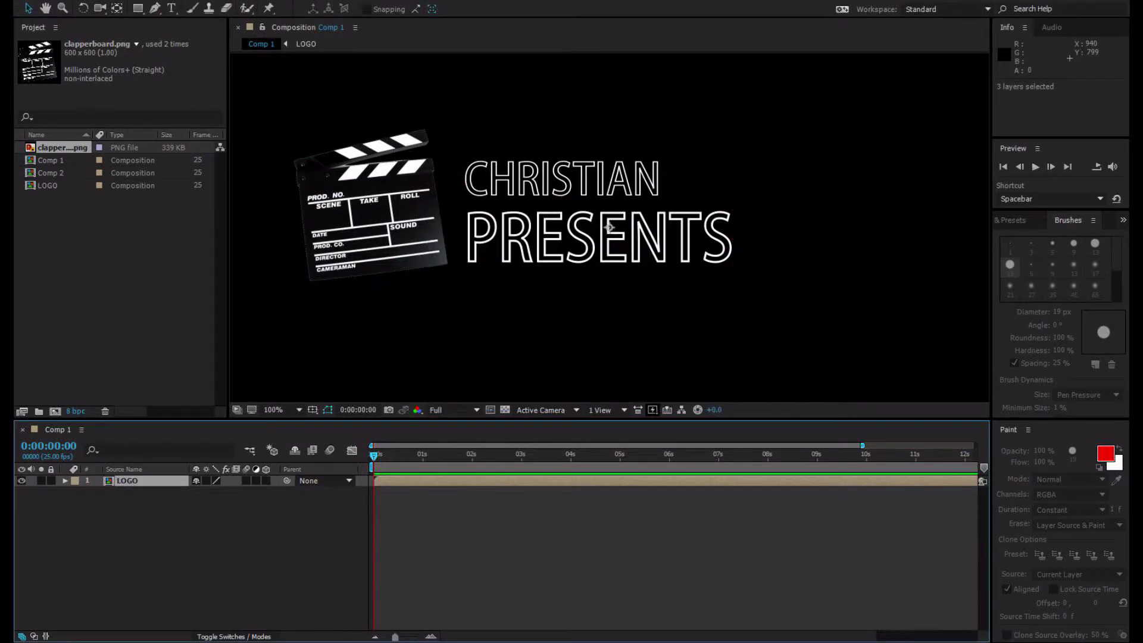
key(KP_Enter)
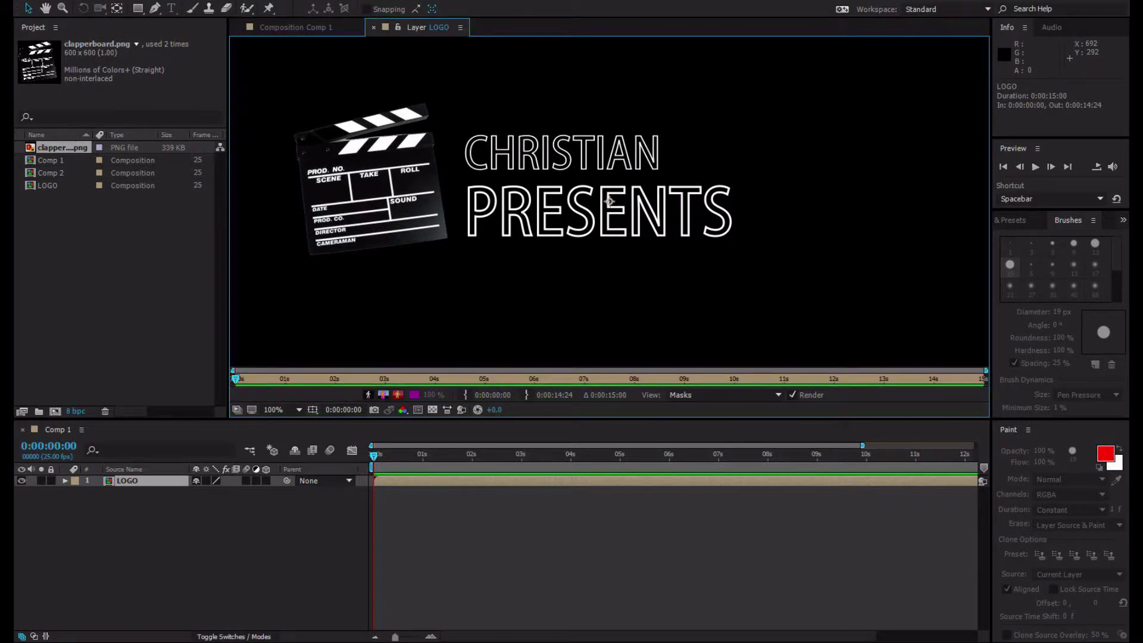
click(373, 27)
click(65, 480)
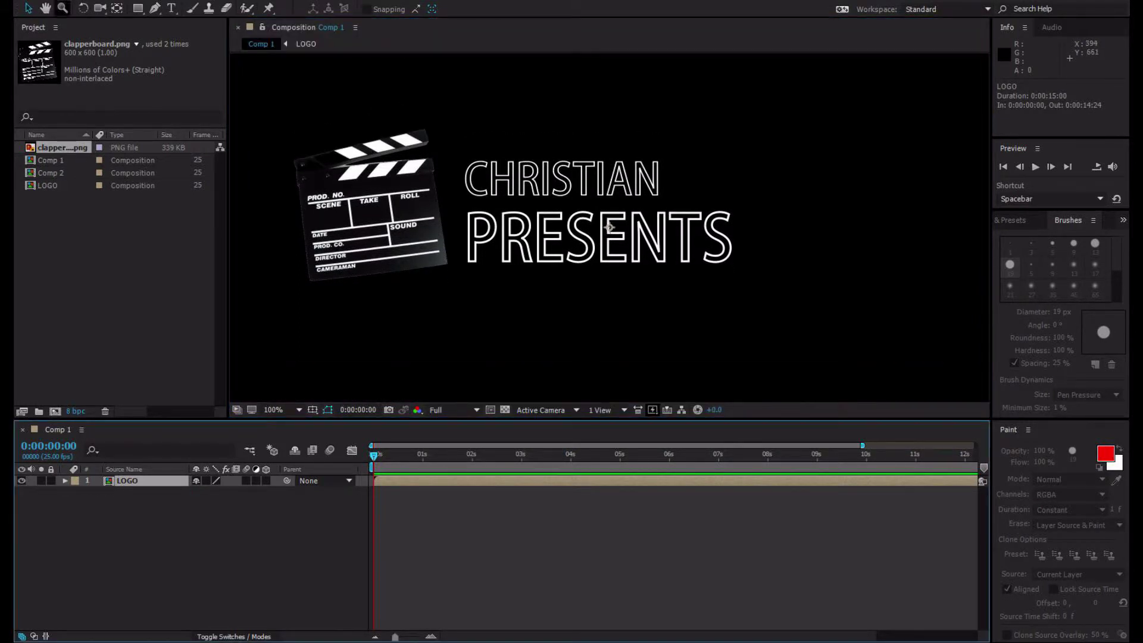
- Add a black 1920 × 1080 px solid to Comp 1 and place it beneath the LOGO layer
key(alt+f)
key(Right)
key(Left)
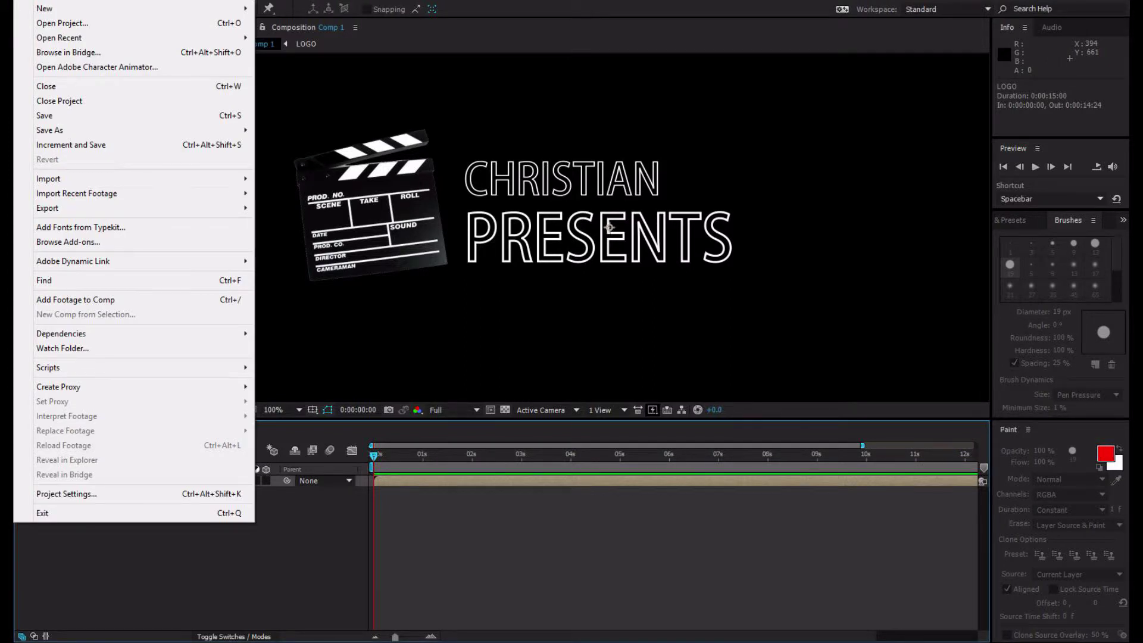
key(Right)
key(Right)
key(Right)
key(Right)
key(Down)
key(Return)
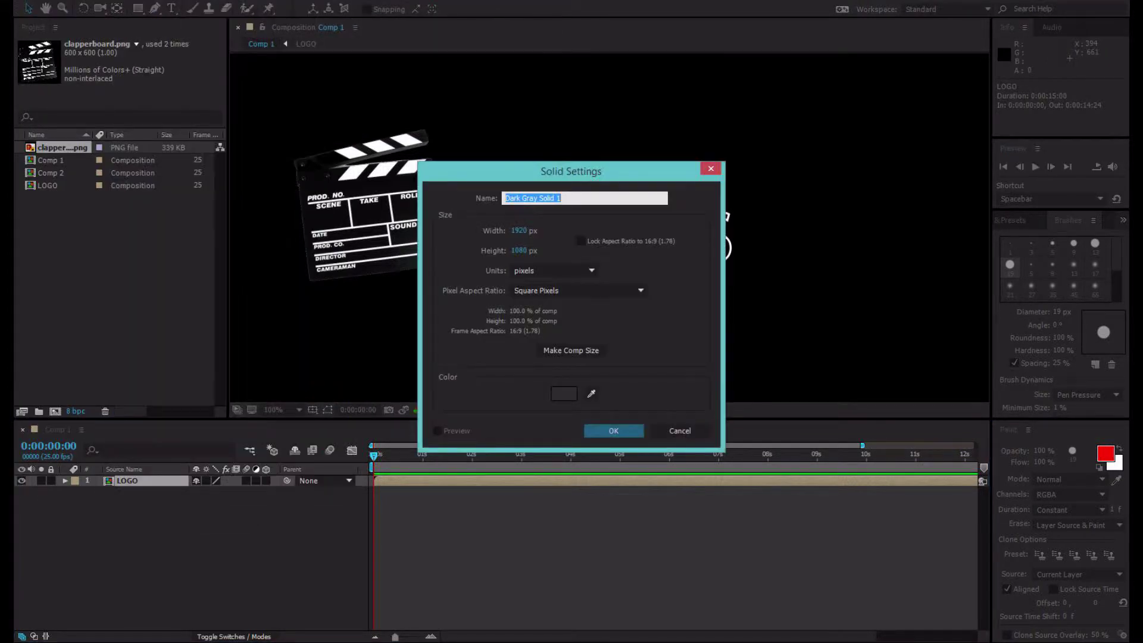
key(space)
key(Return)
key(Return)
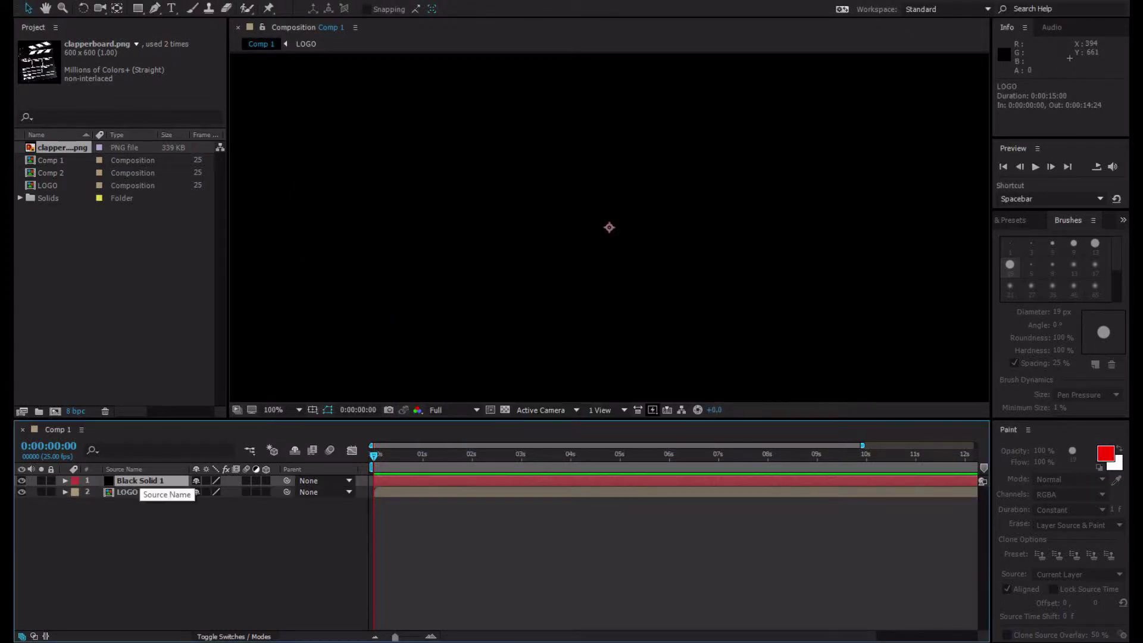
key(ctrl+[)
- Apply the Gradient Ramp effect to the black solid
key(alt+t)
key(Down)
key(Down)
key(Down)
key(Down)
key(Down)
key(Down)
key(Down)
key(Down)
key(Down)
key(Down)
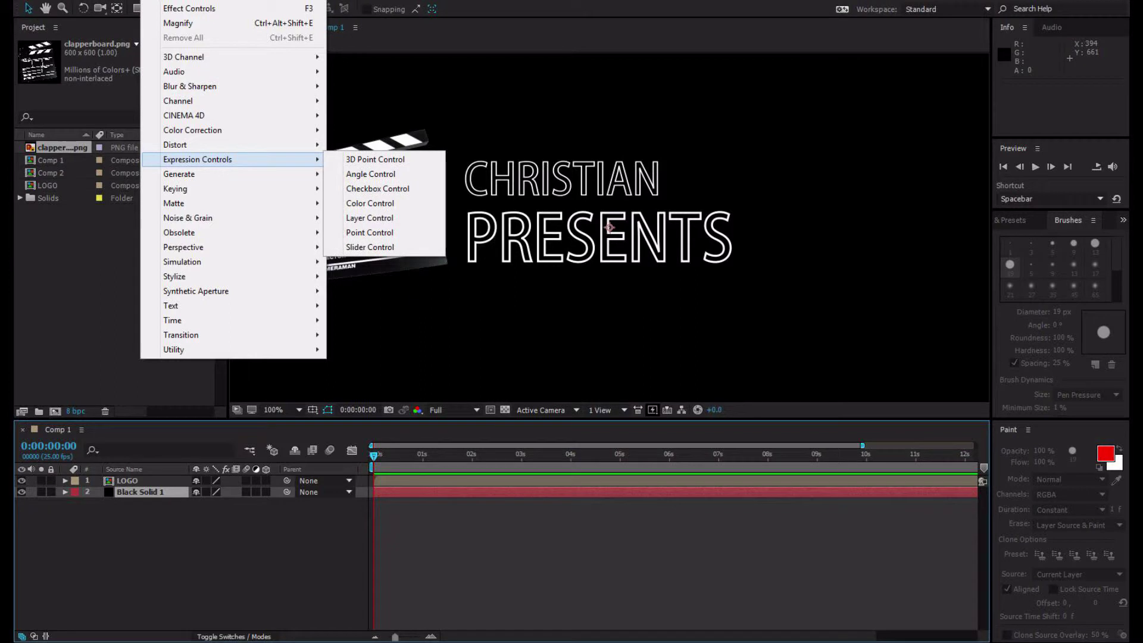
key(Right)
key(Down)
key(Down)
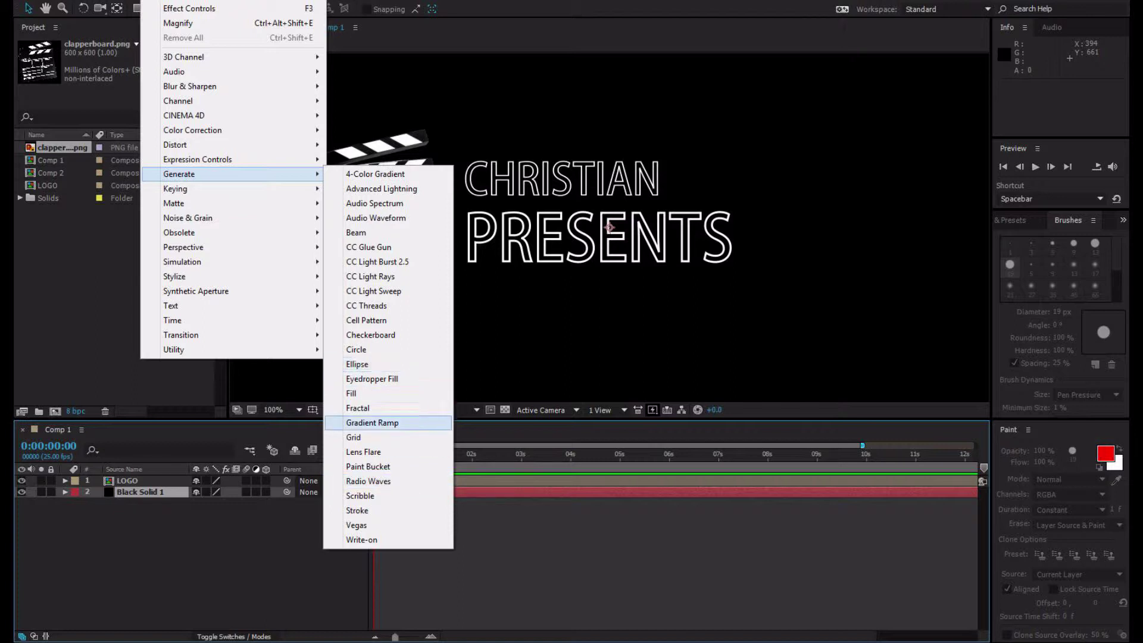
click(372, 422)
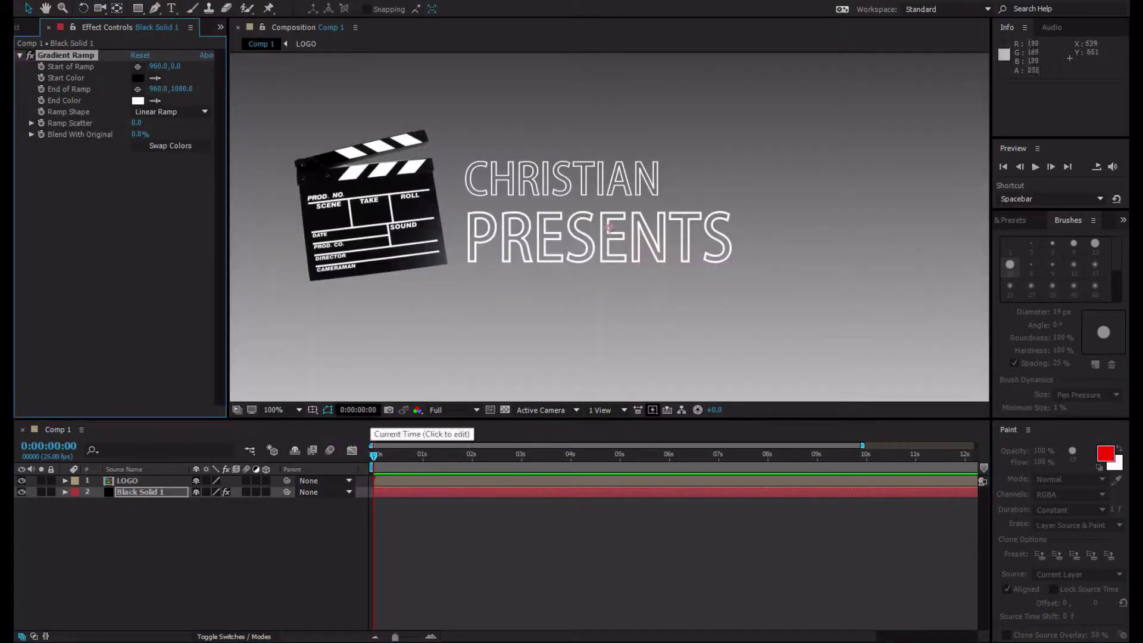
- Change the Gradient Ramp to Radial Ramp, with its start at about 944, 295 and its end at about 709, 590
click(176, 140)
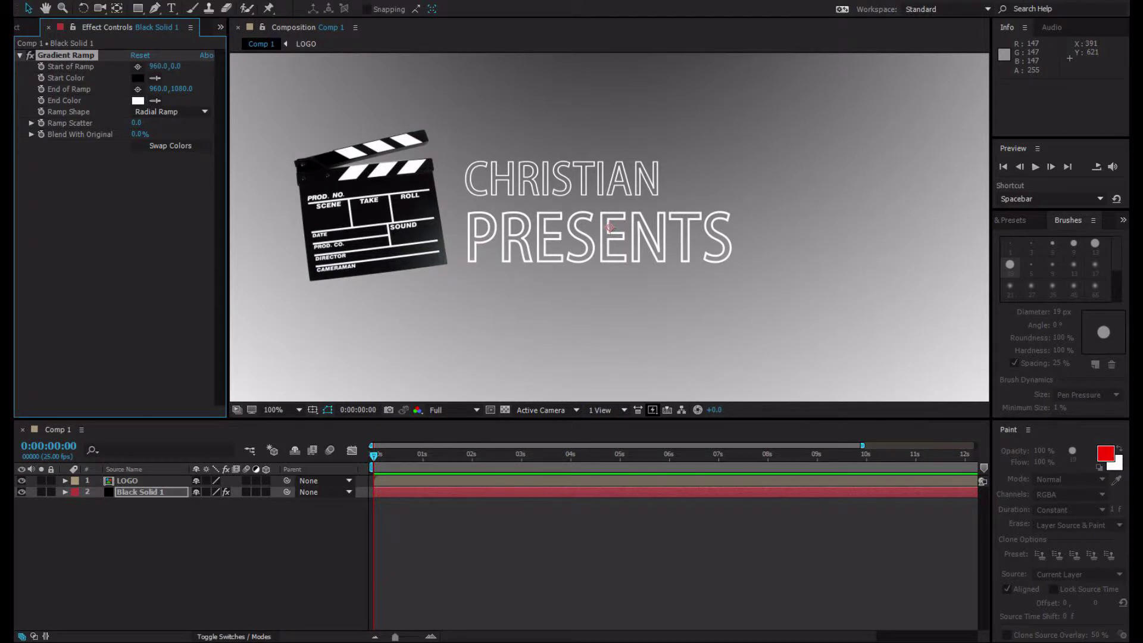
click(610, 227)
drag(610, 227, 579, 389)
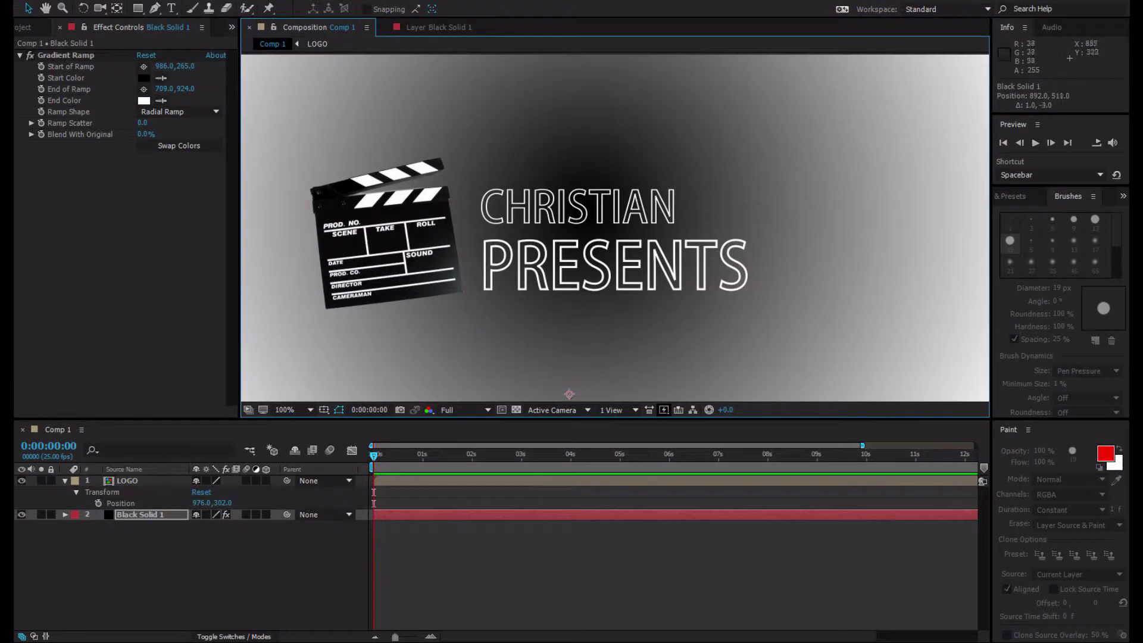
drag(567, 215, 571, 280)
- Set the Gradient Ramp's start color to dark green and its end color to black
click(144, 78)
click(523, 306)
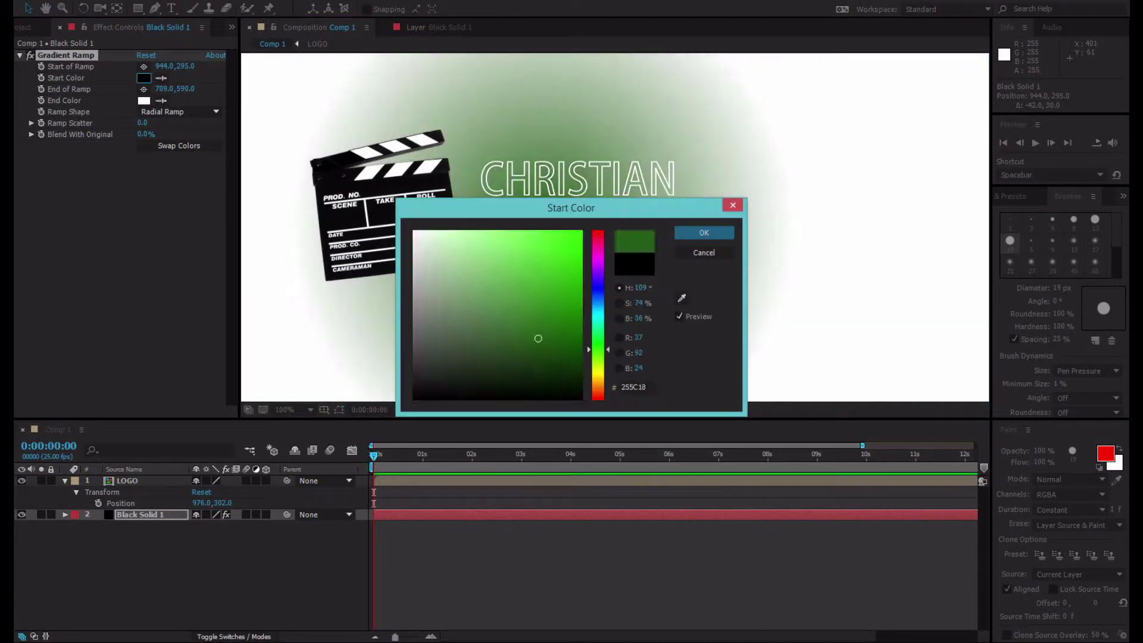
click(684, 229)
click(143, 100)
click(510, 395)
click(683, 230)
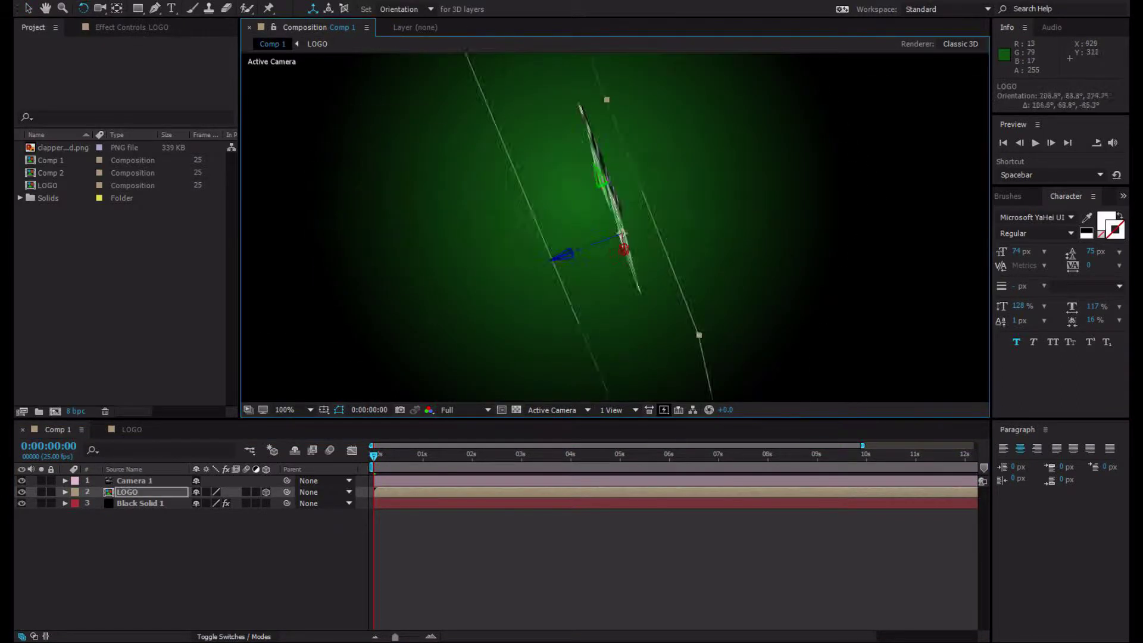
- Select Camera 1 and activate the camera tool
click(134, 480)
key(c)
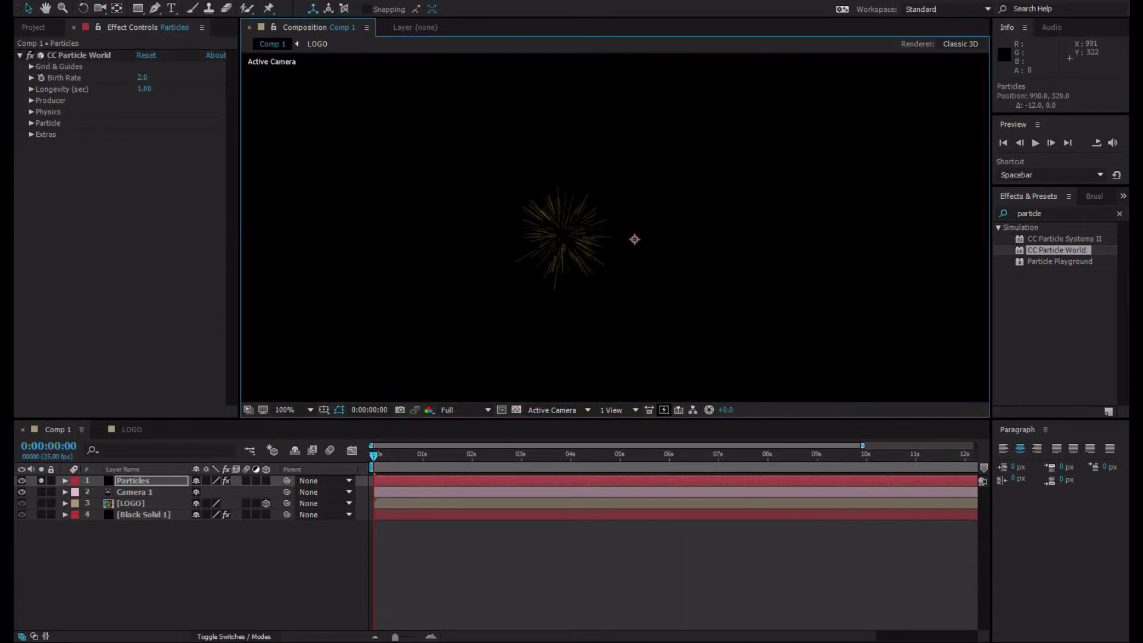
- Move the Particles layer higher in the frame and set its CC Particle World particle type to Lens Convex
drag(635, 239, 653, 162)
click(31, 66)
click(178, 134)
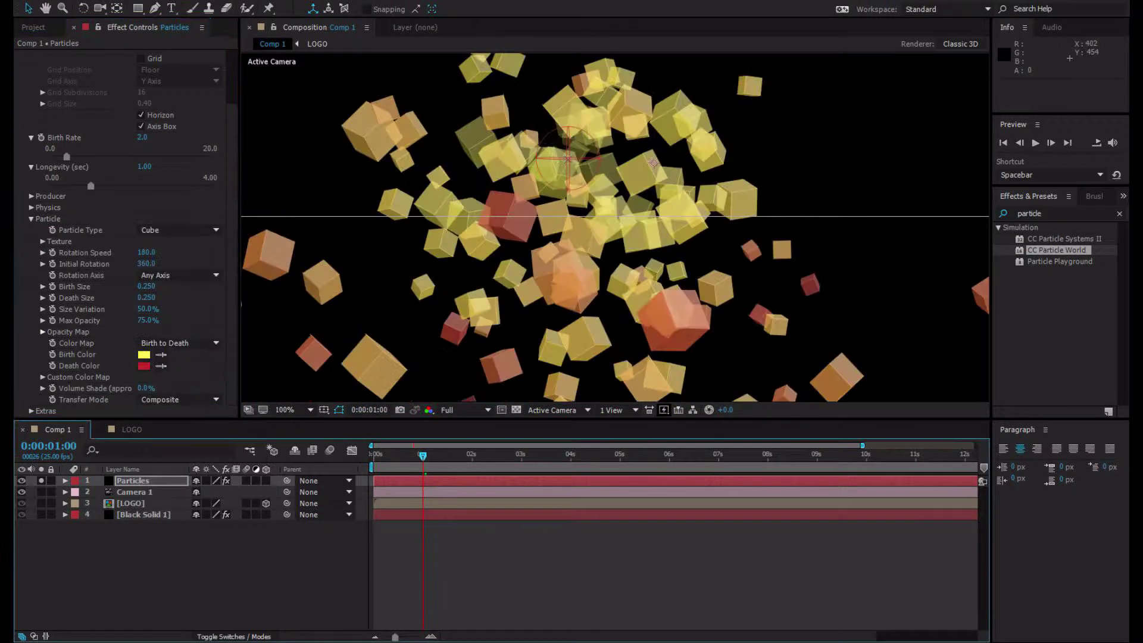
key(space)
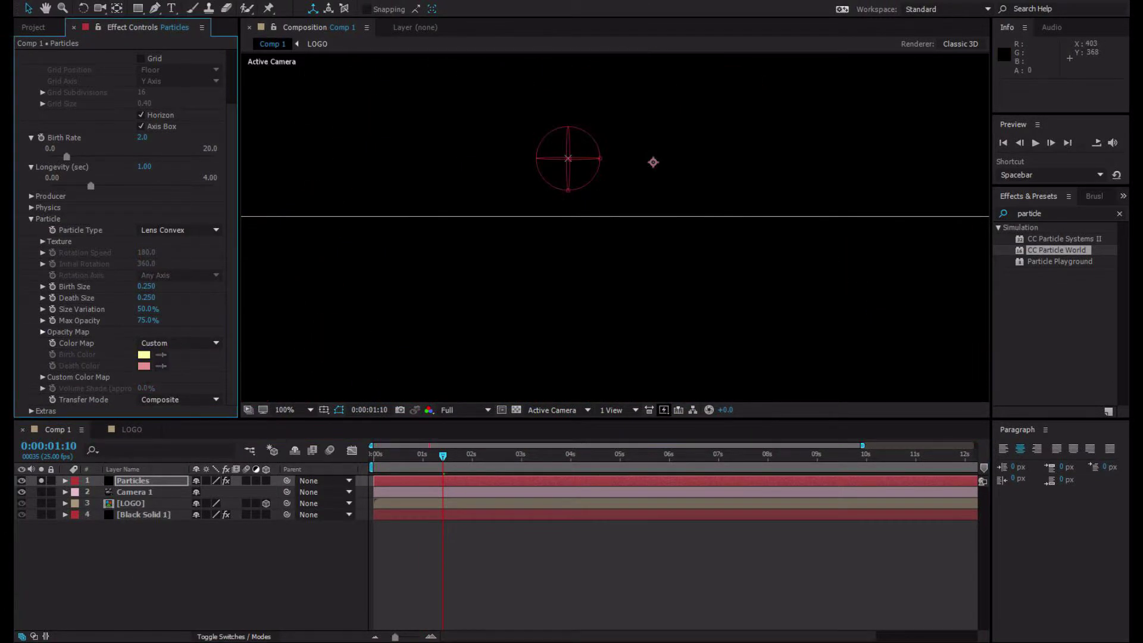
- Change the Particles solid's color to bright green in its solid settings
right_click(113, 480)
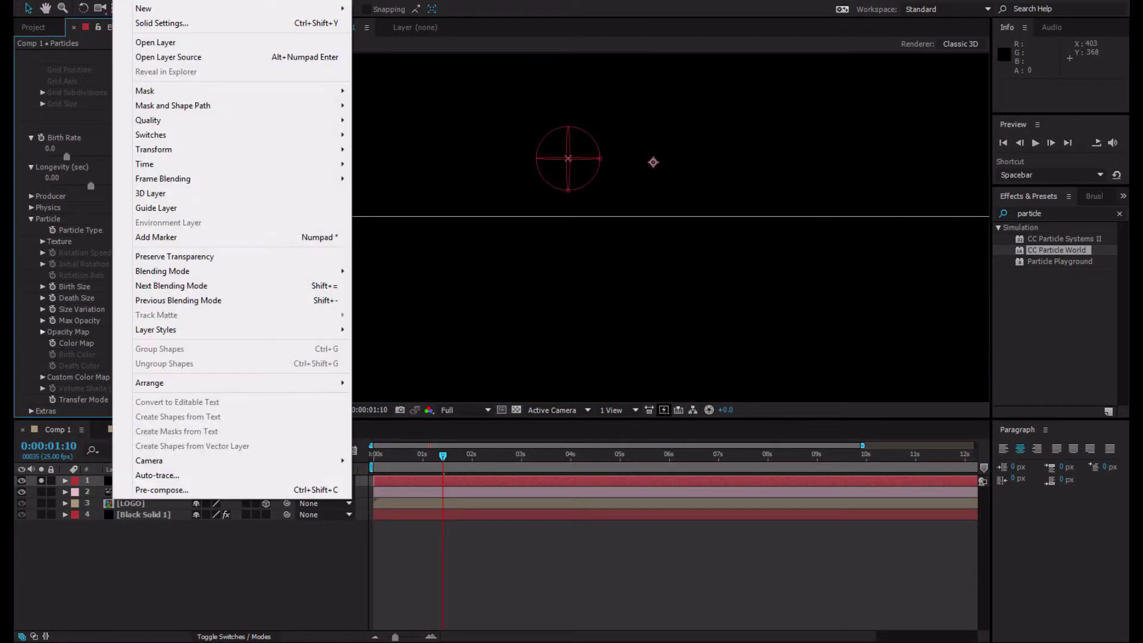
click(155, 22)
click(563, 377)
drag(597, 327, 597, 286)
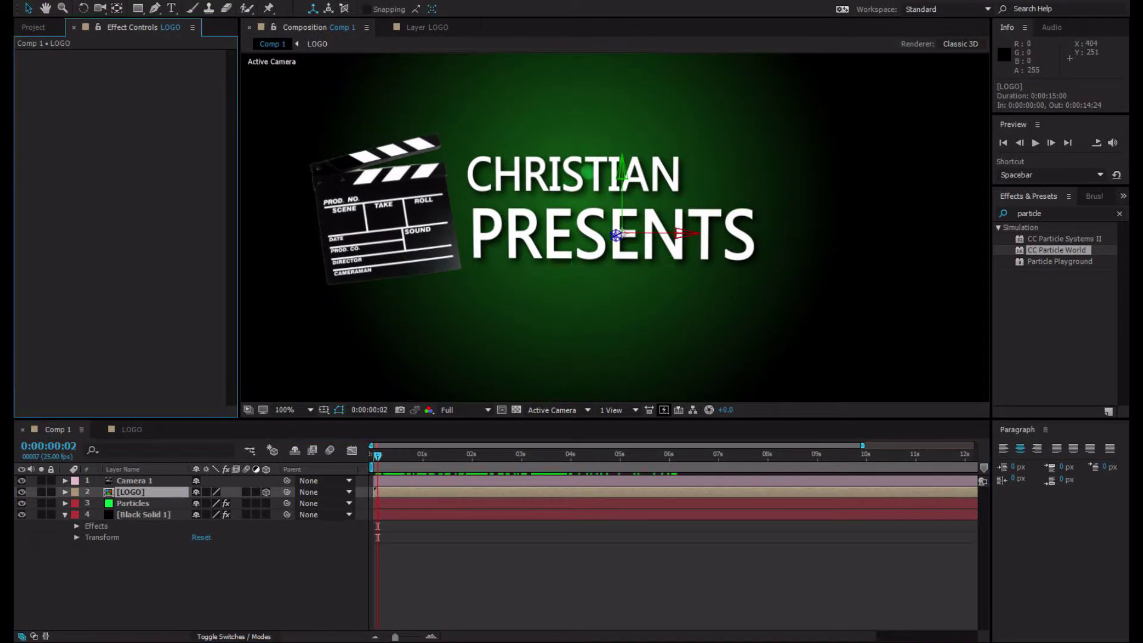
- Add a null object above Camera 1 and animate its position with keyframes from the first frame
right_click(128, 481)
click(386, 53)
click(131, 481)
key(p)
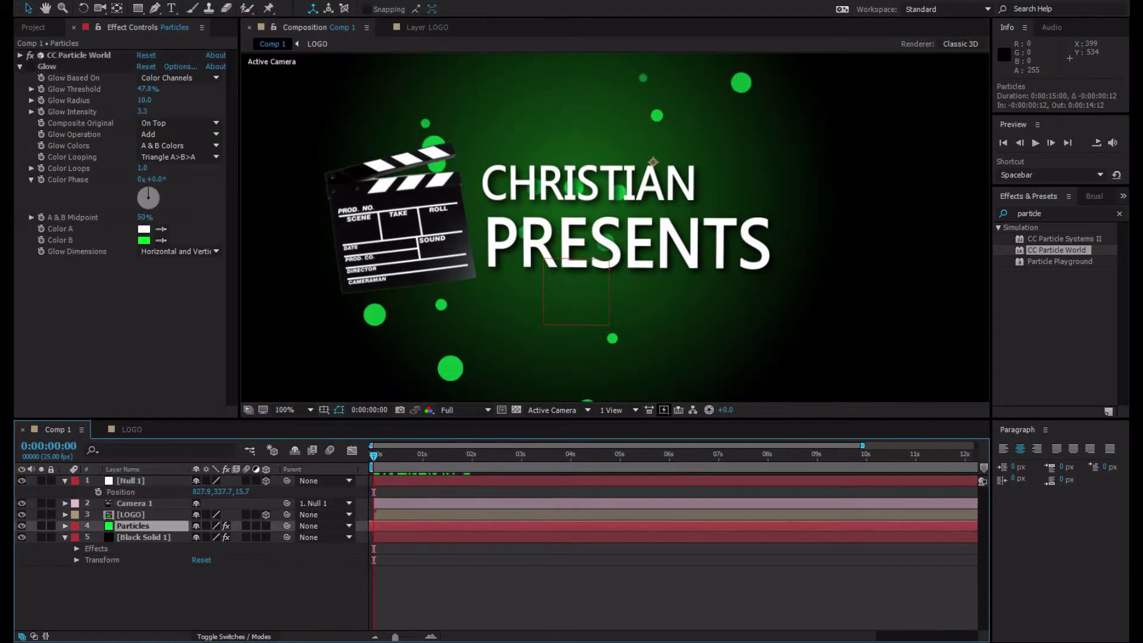
click(98, 491)
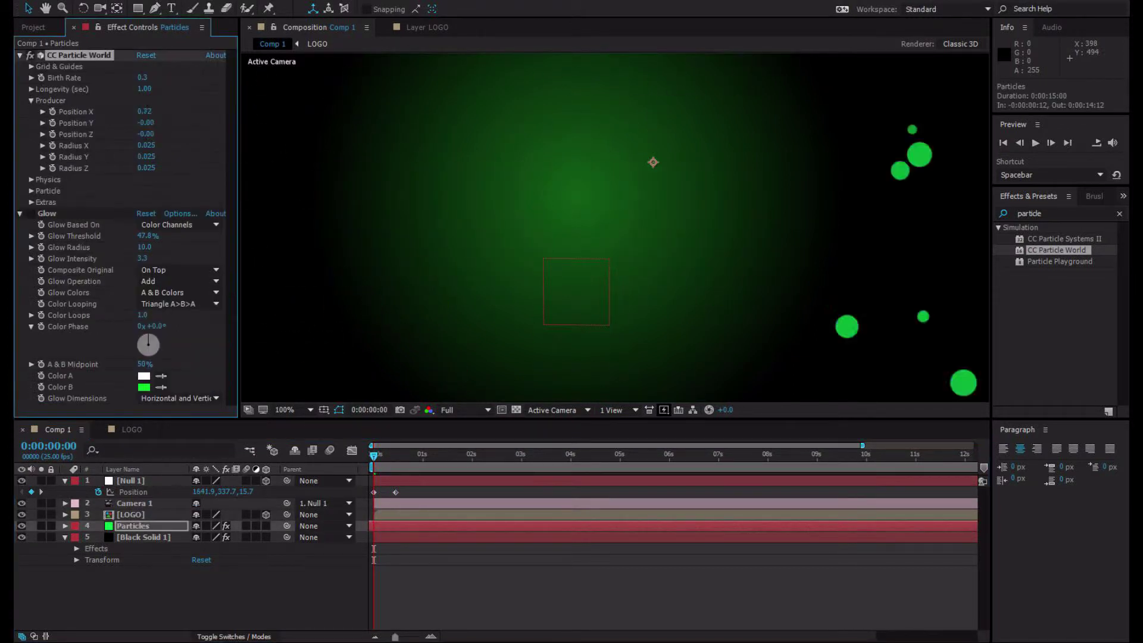
click(395, 492)
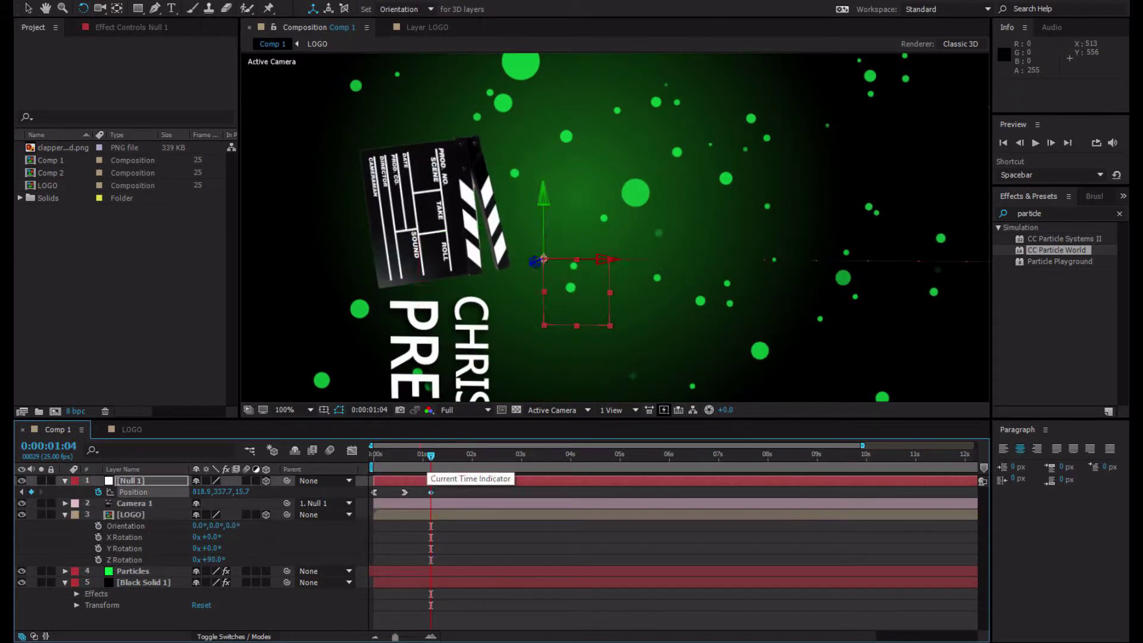
- Undo and restore the LOGO layer's last rotation, and move Null 1 slightly at 0:00:01:04
key(ctrl+z)
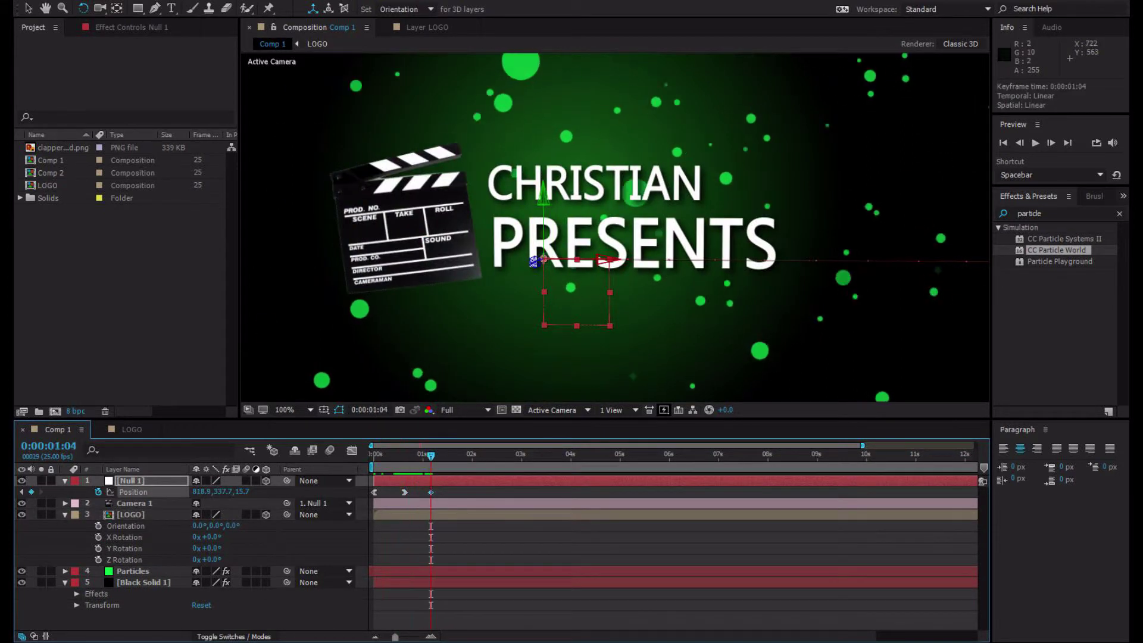
key(ctrl+shift+z)
key(j)
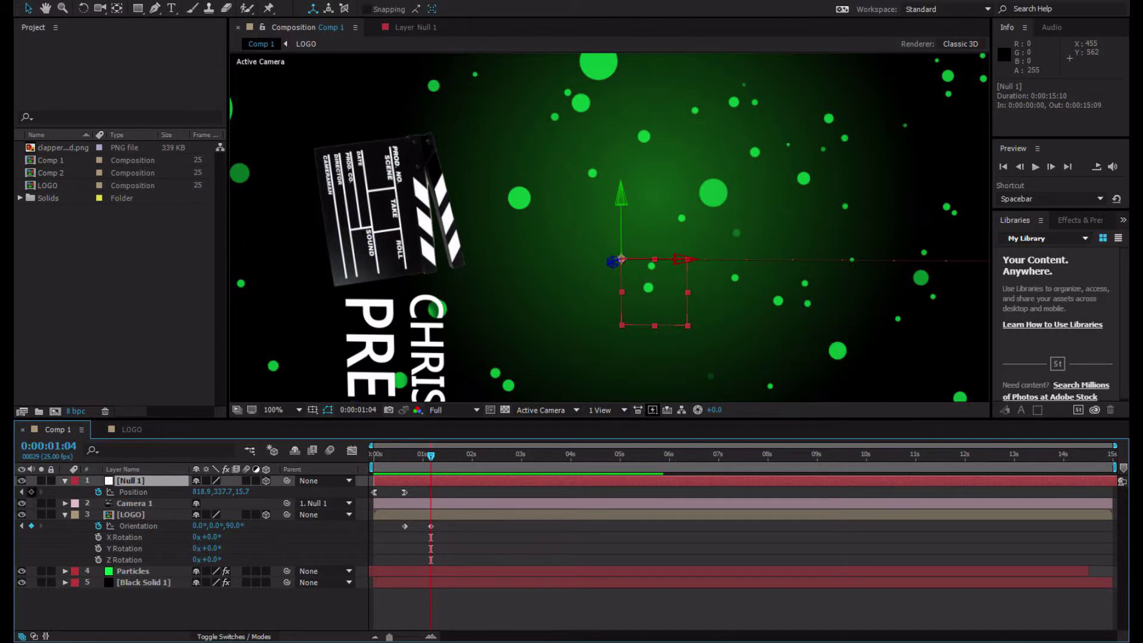
drag(621, 259, 611, 260)
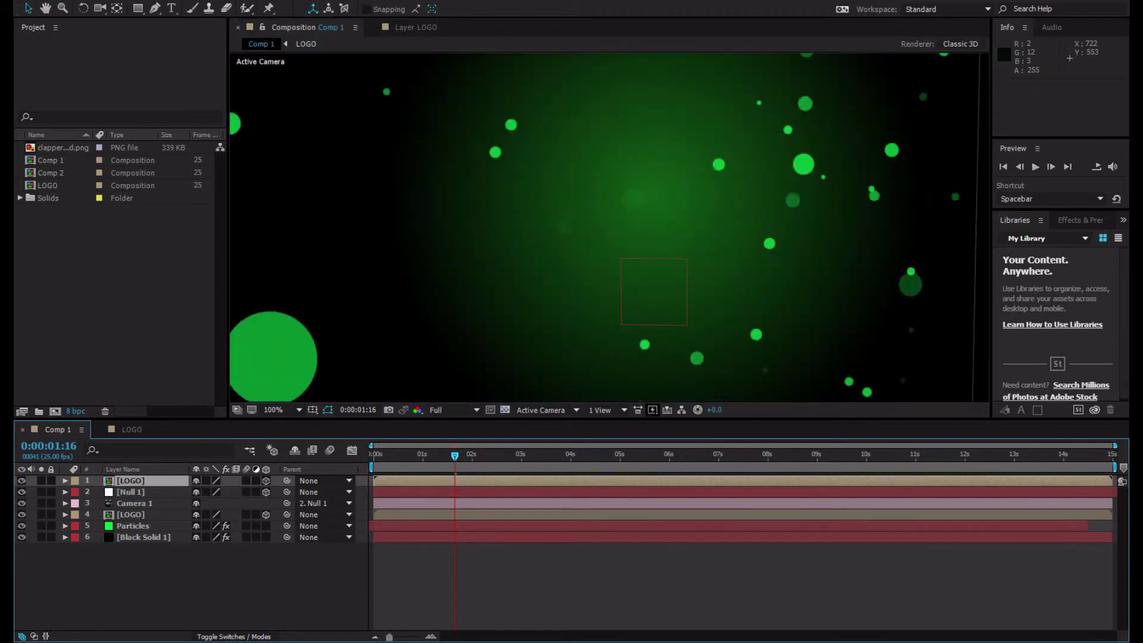
- Move Null 1 closer to the duplicated LOGO layer at 0:00:01:16 and preview the motion
drag(455, 455, 492, 492)
key(p)
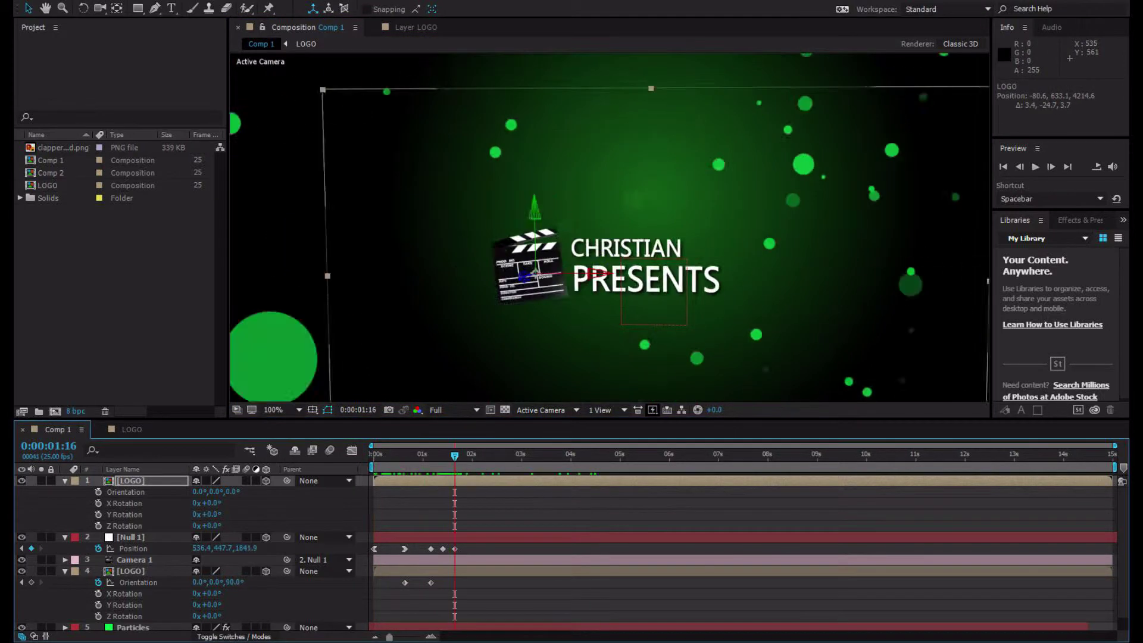
click(130, 537)
drag(698, 276, 731, 227)
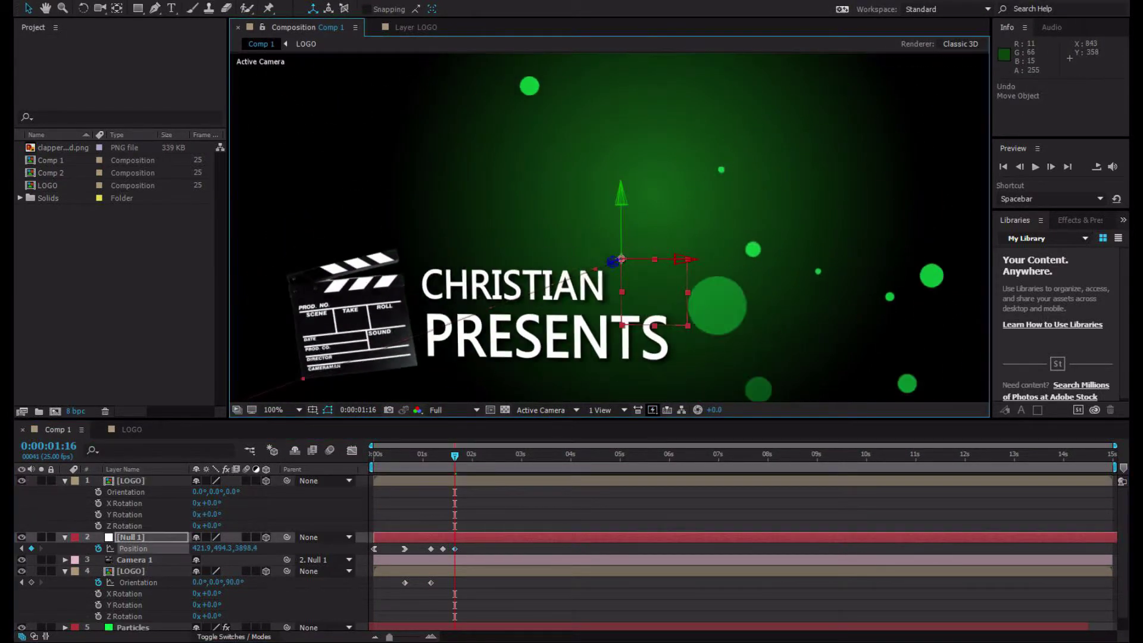
key(space)
- Select Null 1 and check the camera move at several times between 0:00:01:10 and 0:00:02:11
click(493, 456)
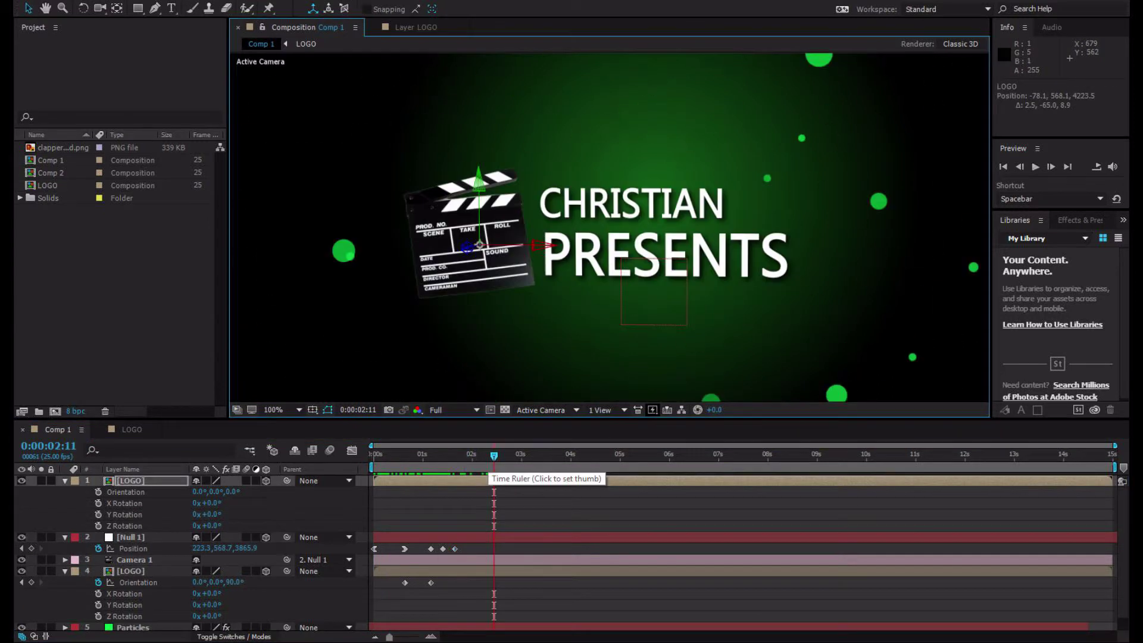
click(131, 537)
key(Home)
key(alt+w)
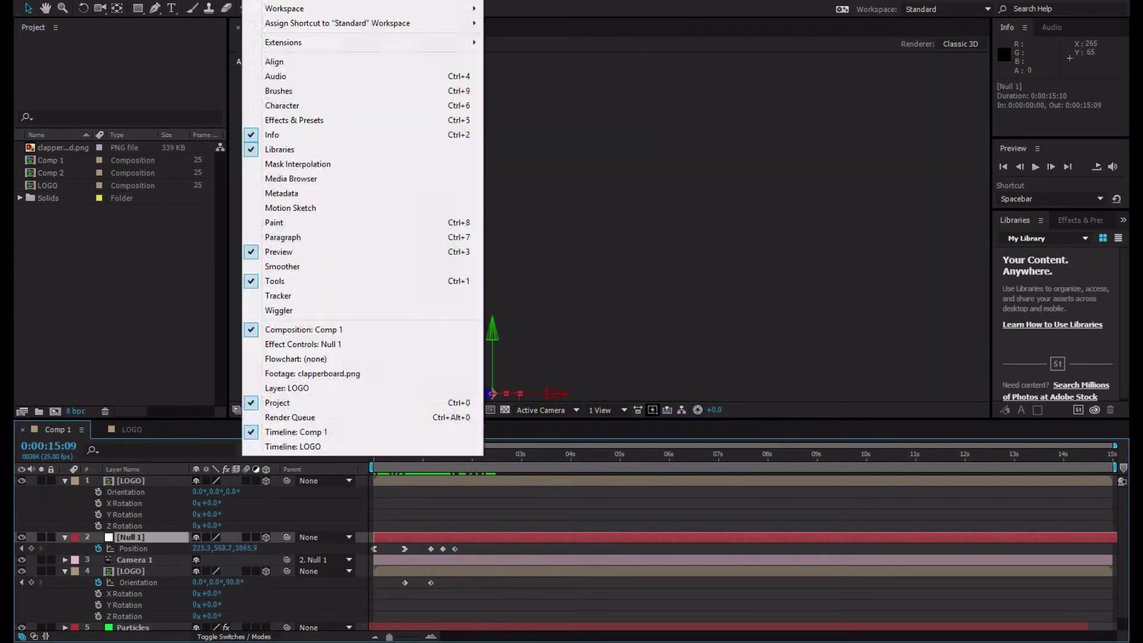
key(Escape)
click(478, 456)
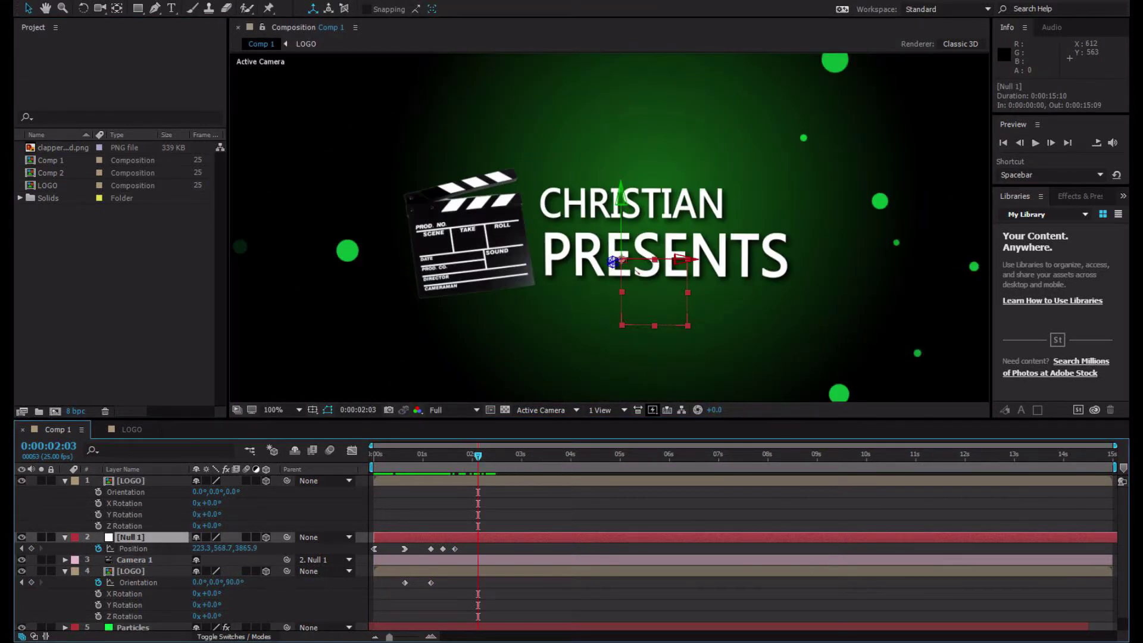
click(443, 456)
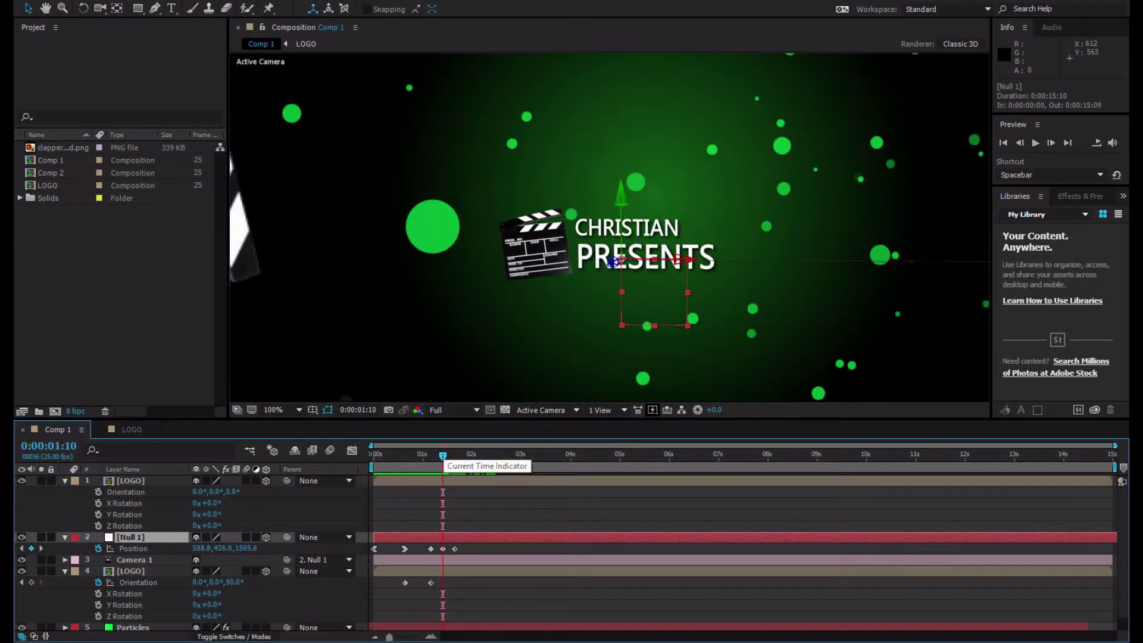
- Fade in the duplicated LOGO layer with opacity keyframes between 0:00:01:04 and 0:00:01:16, starting at 0%
click(131, 480)
key(p)
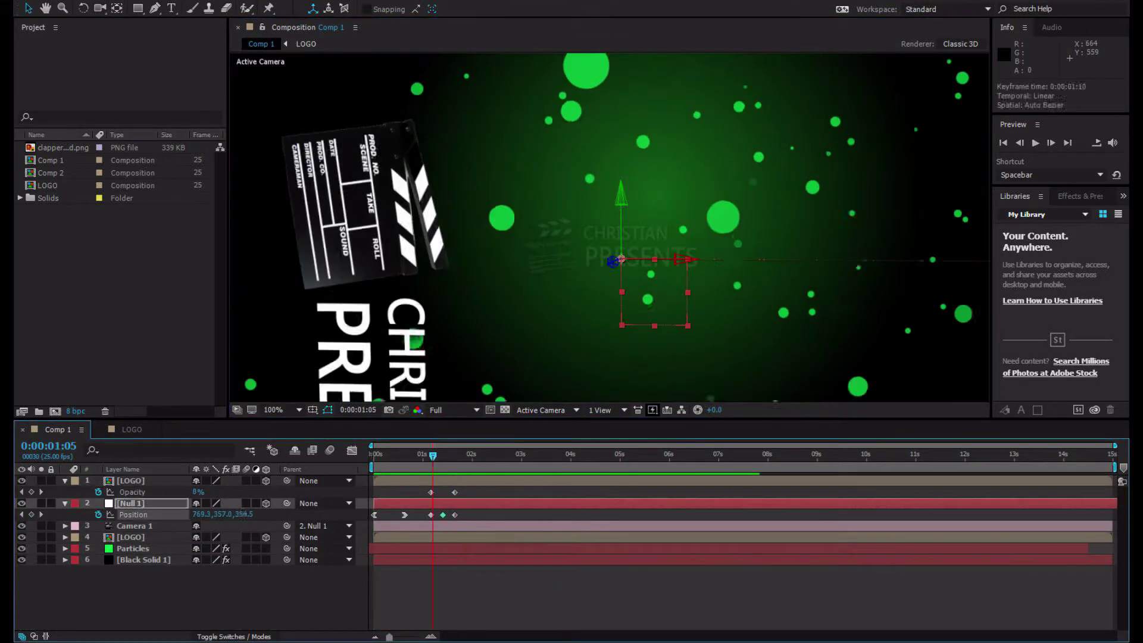
- Add an adjustment layer to Comp 1
click(133, 548)
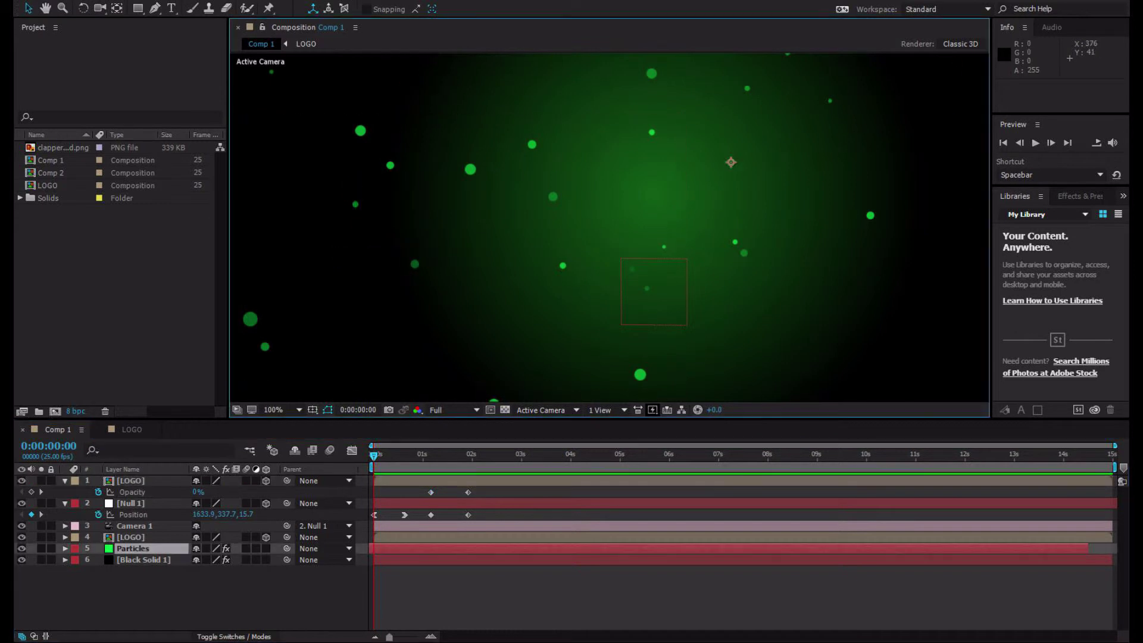
key(ctrl+alt+y)
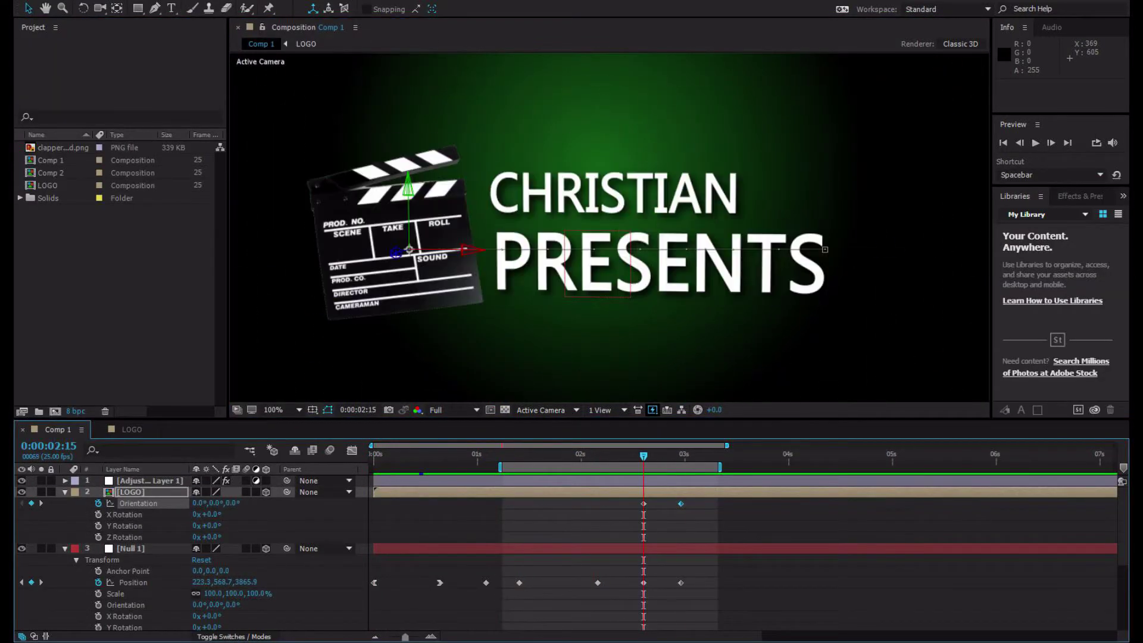
- Examine the logo's orientation animation frame by frame around 0:00:02:15
key(Page_Up)
key(Page_Up)
key(Page_Up)
key(Page_Up)
key(Page_Up)
scroll(610, 226, down, 4)
key(Page_Up)
key(Page_Up)
key(Page_Up)
key(Page_Up)
key(Page_Up)
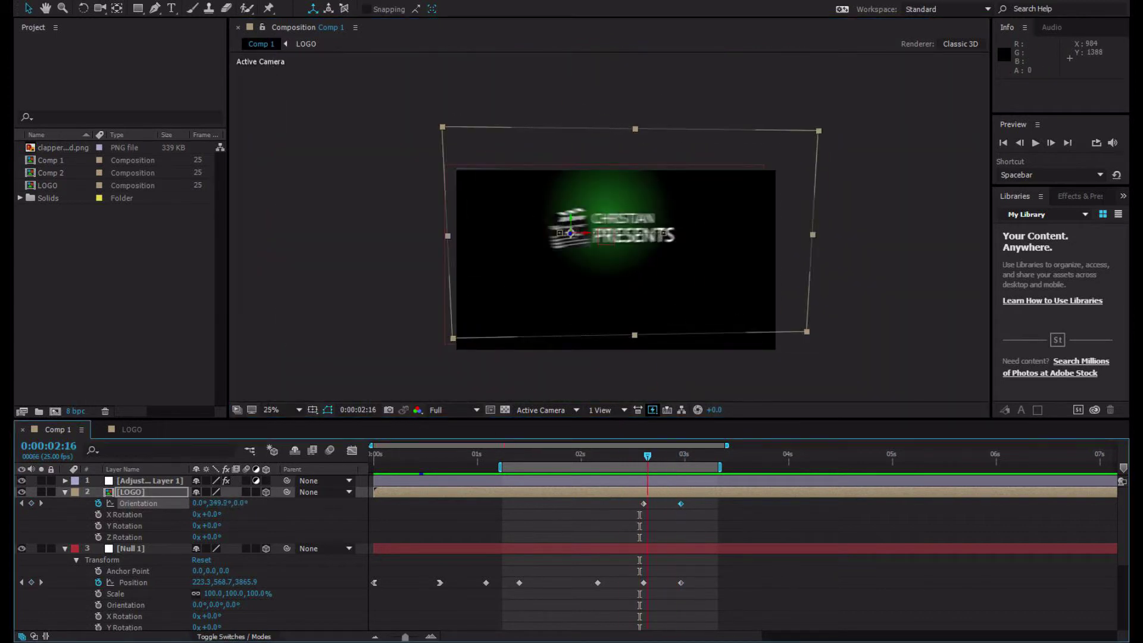
scroll(610, 226, up, 4)
key(Page_Up)
key(Page_Up)
key(Page_Up)
key(Page_Up)
key(Page_Up)
key(Page_Up)
key(Page_Up)
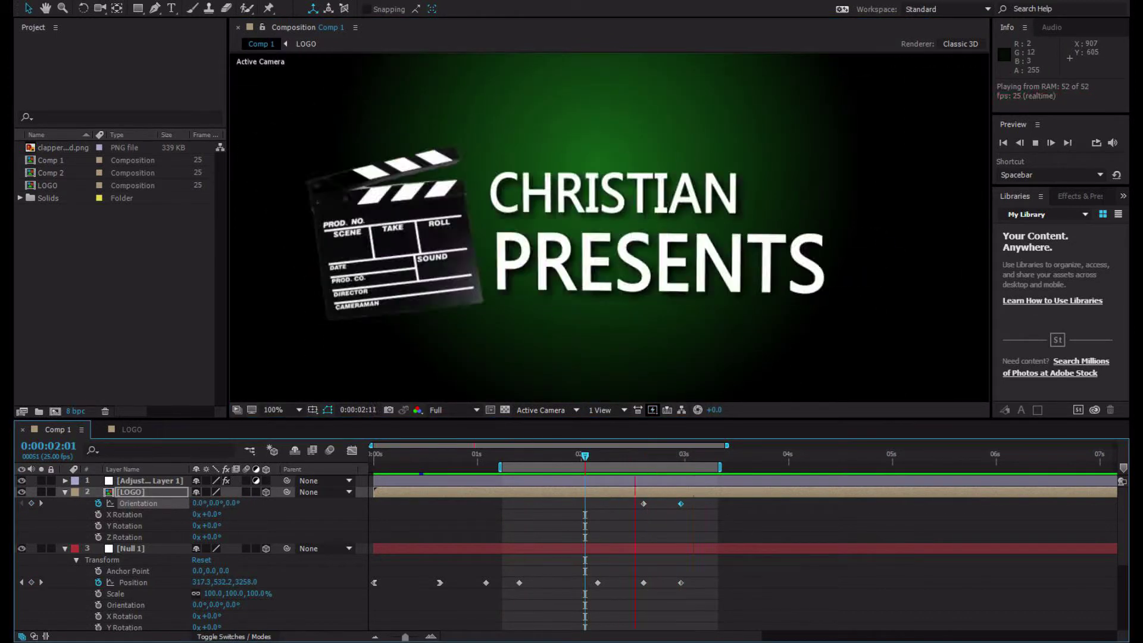
- Duplicate the top LOGO layer and bring the adjustment layer to the top of the layer stack
key(Home)
key(space)
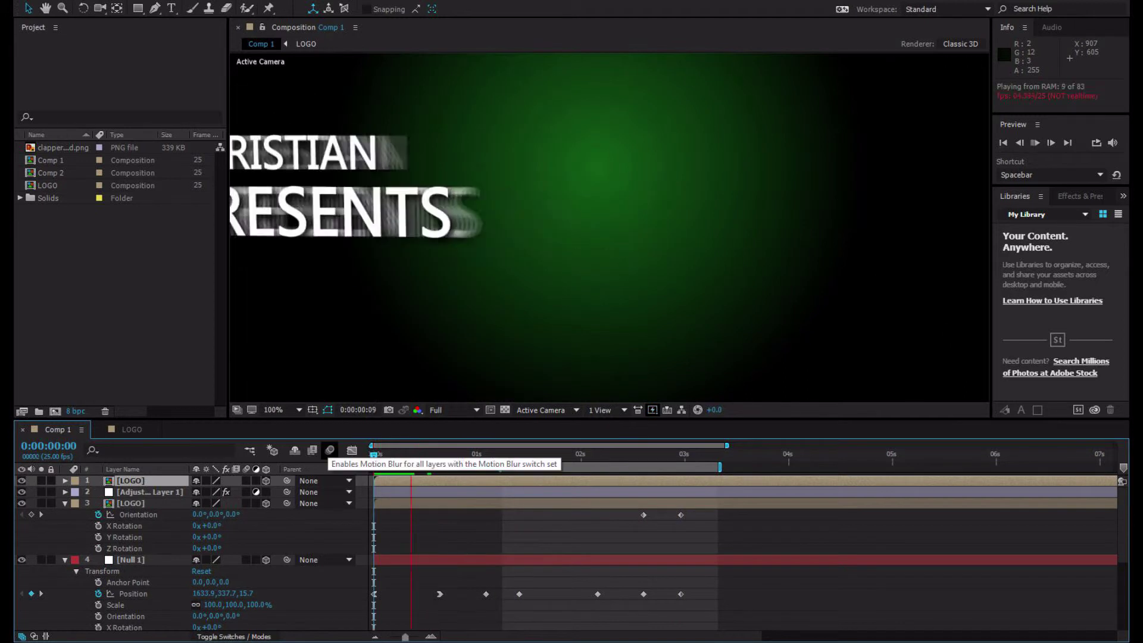
key(ctrl+d)
key(space)
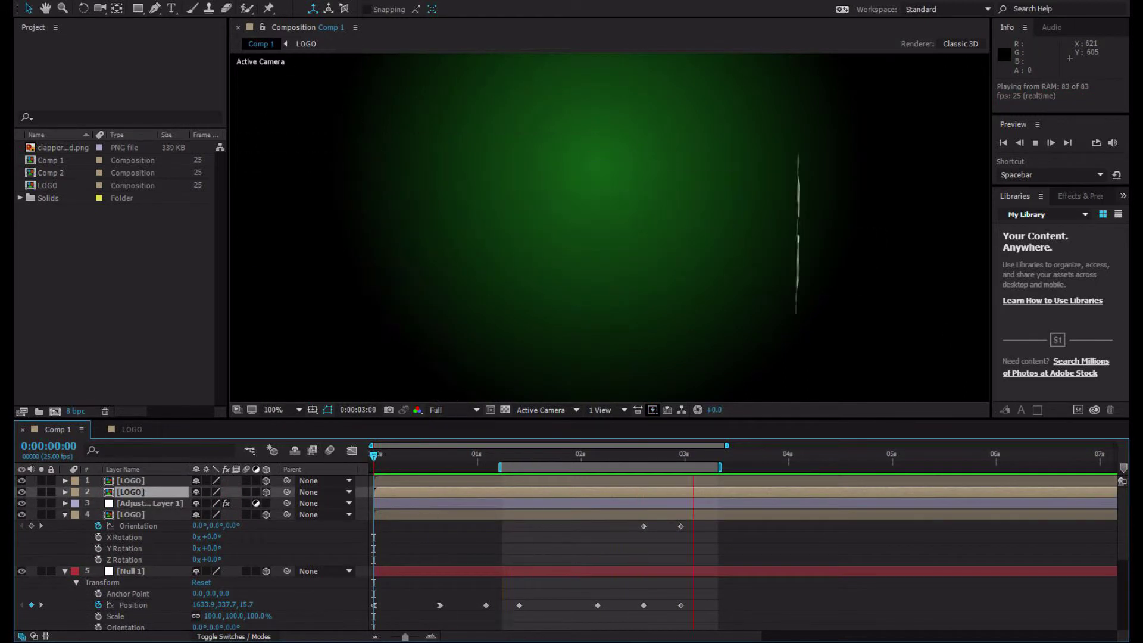
key(ctrl+Down)
key(ctrl+shift+bracketright)
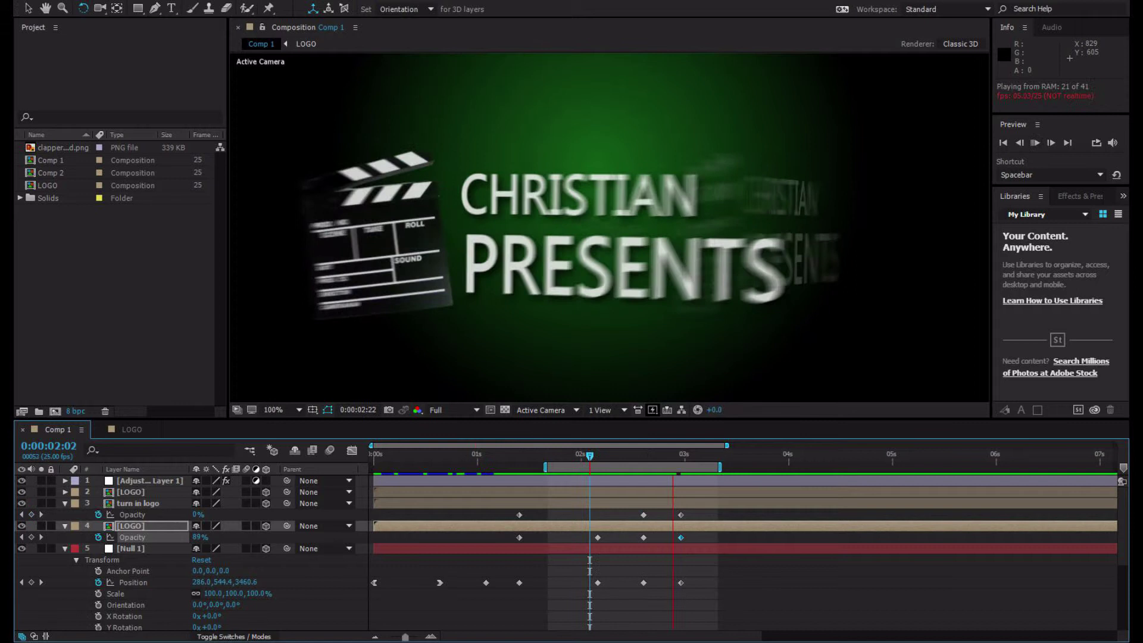
- Open the LOGO composition from the turn in logo layer and replace the name text with TESTING
click(590, 457)
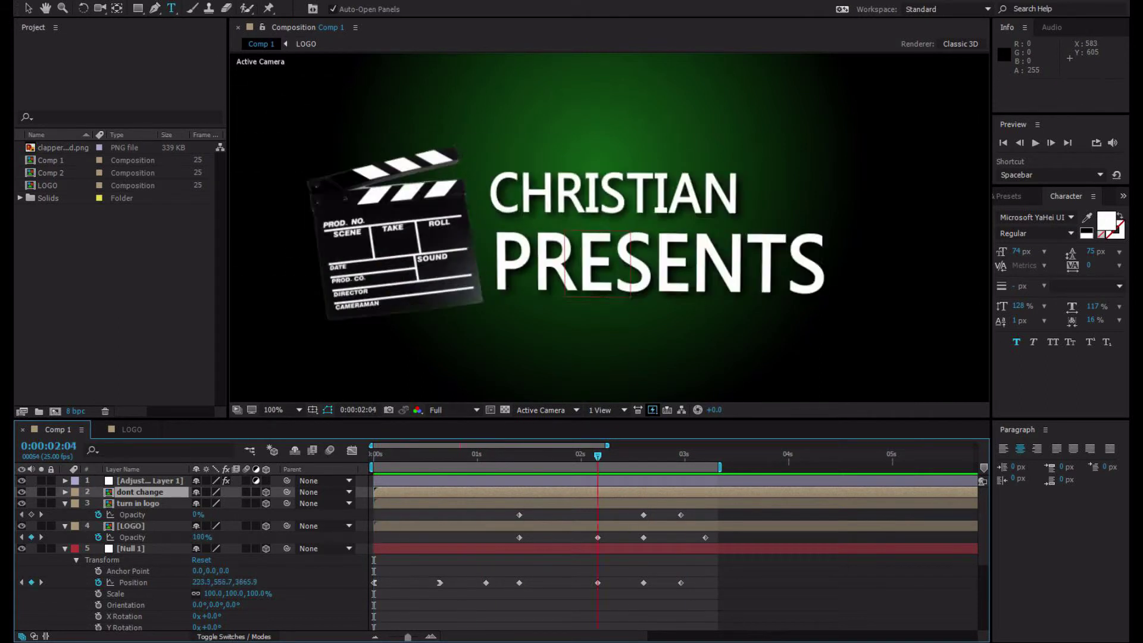
double_click(138, 503)
key(BackSpace)
key(BackSpace)
key(BackSpace)
key(BackSpace)
key(BackSpace)
key(BackSpace)
key(BackSpace)
- Replace the PRESENTS text with EFFECTS and the TESTING text with TITLE, and nudge the EFFECTS text slightly downward
click(686, 269)
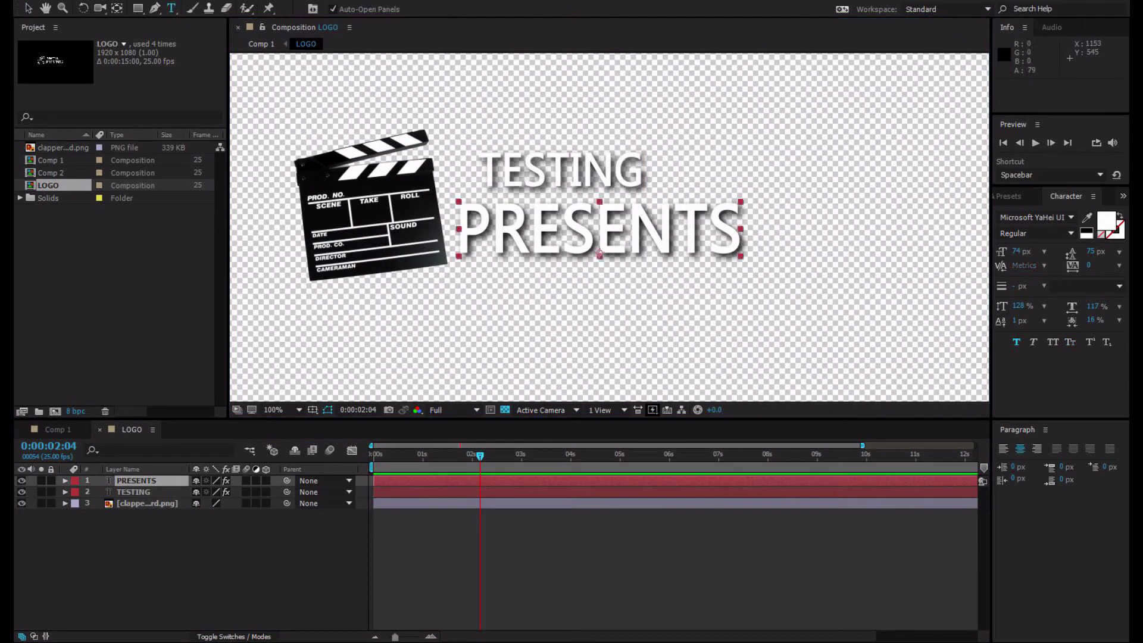
key(BackSpace)
key(BackSpace)
key(BackSpace)
key(BackSpace)
key(BackSpace)
key(BackSpace)
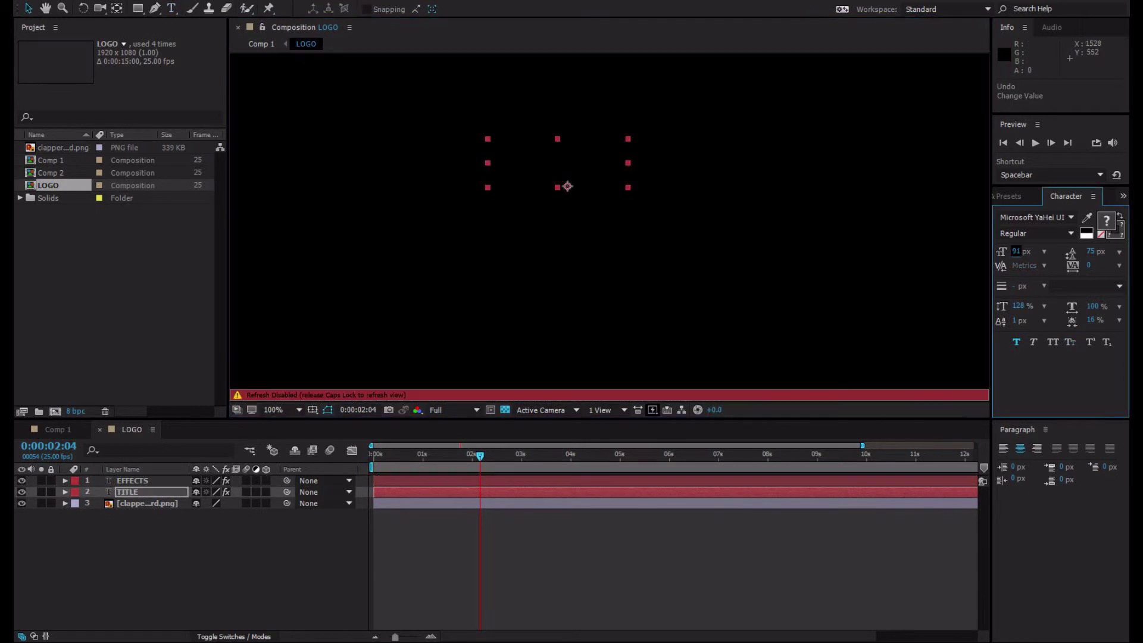
drag(579, 254, 580, 259)
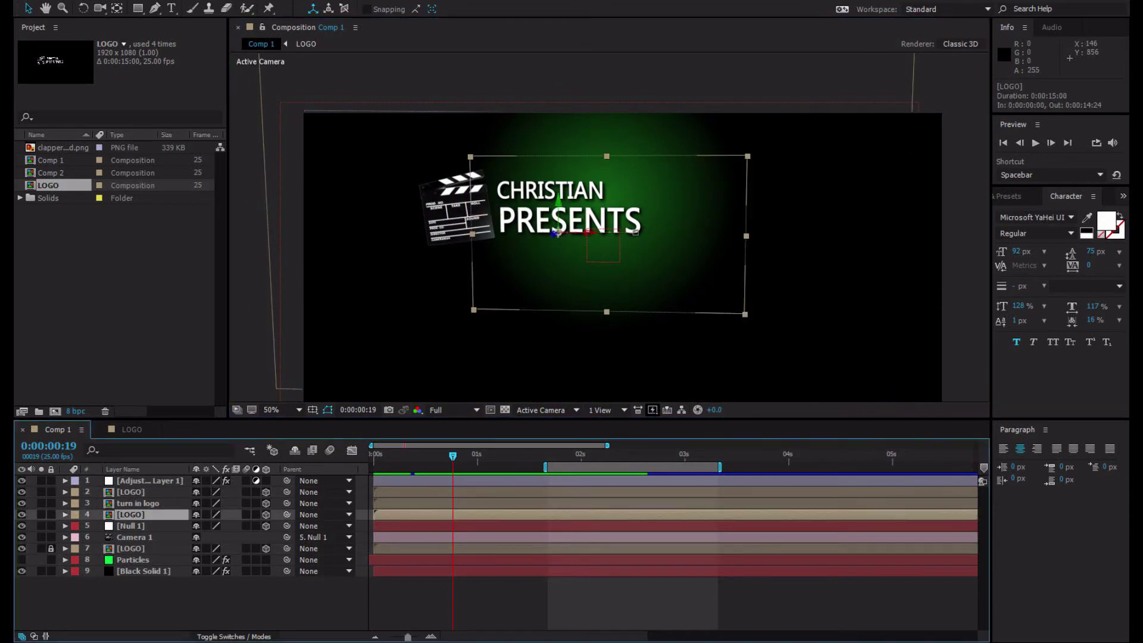
- Open the name of the LOGO layer directly above Null 1 for editing
key(Return)
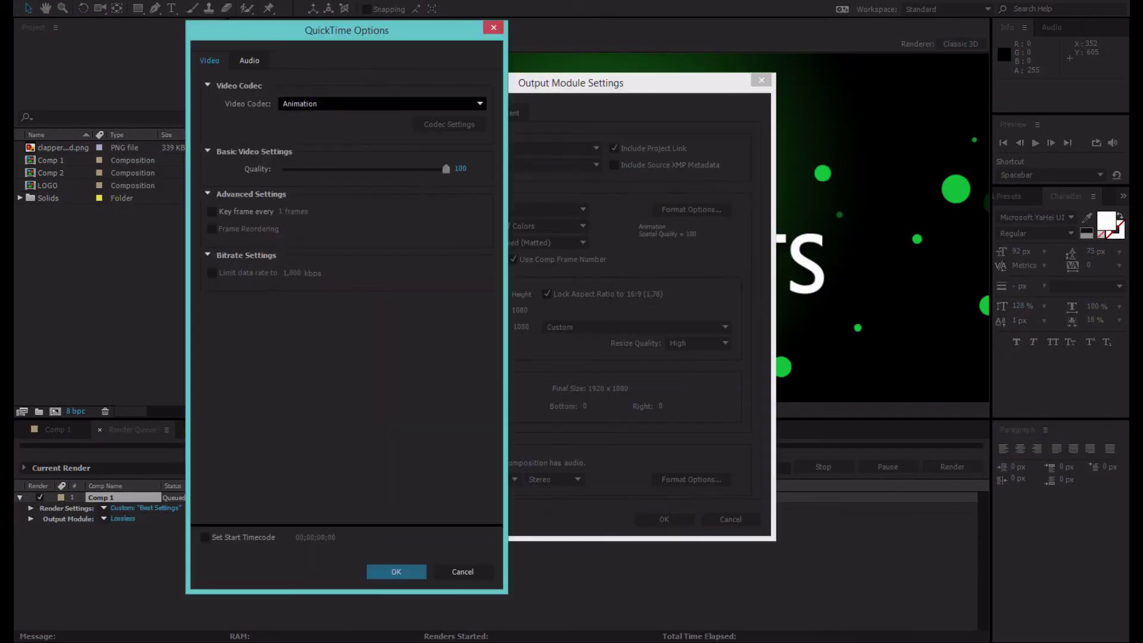
- Accept the QuickTime Animation codec at quality 100 and resize the output to HDTV 1080 25 with audio output off
key(Return)
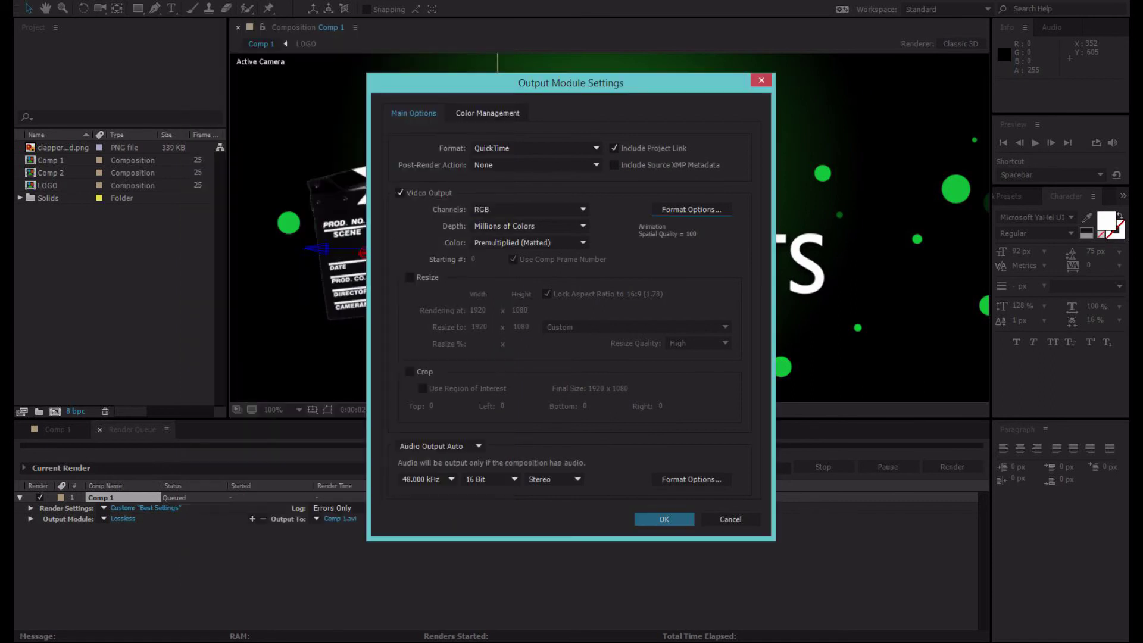
click(409, 277)
click(724, 327)
click(944, 541)
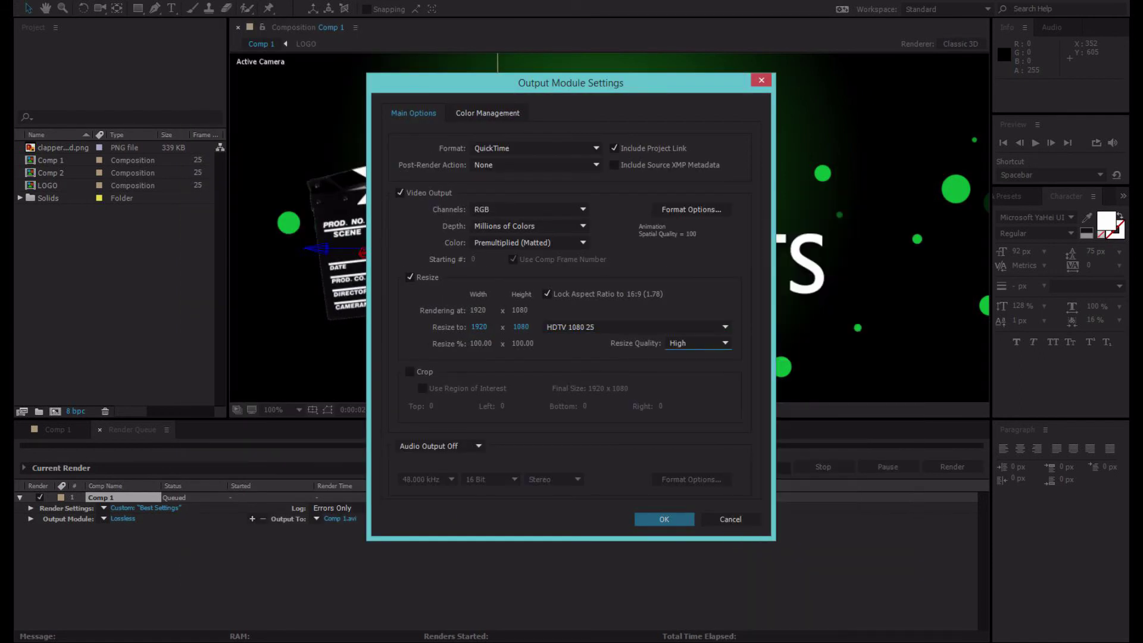